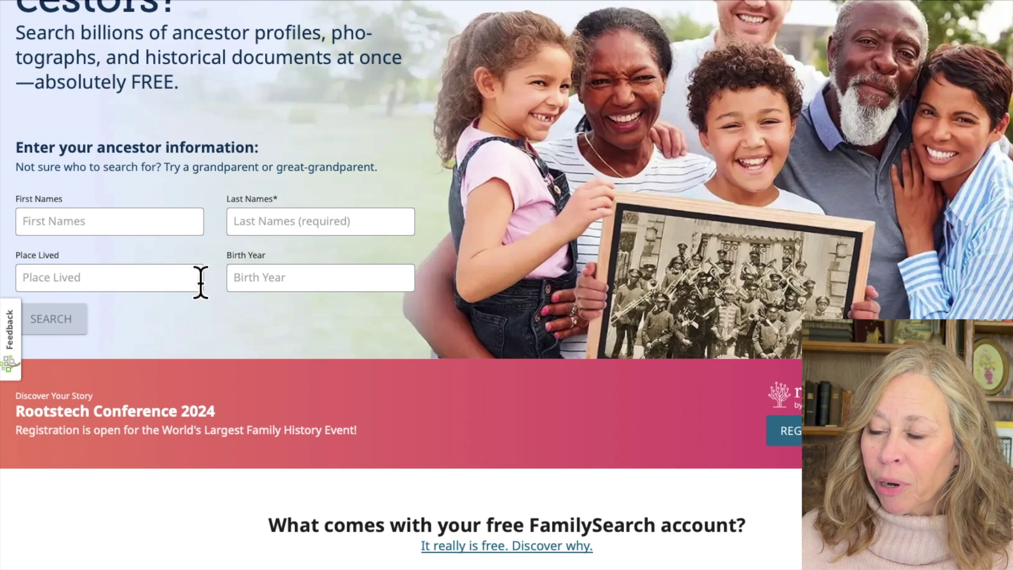
Step: Search for the ancestor by first and last name, lived in San Francisco, CA, born 1914
click(39, 225)
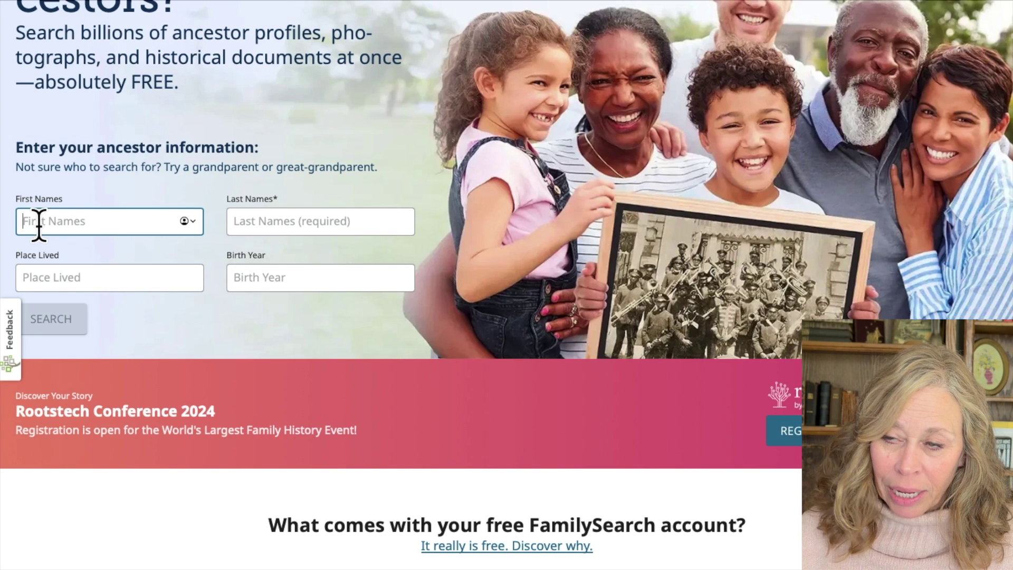
key(Tab)
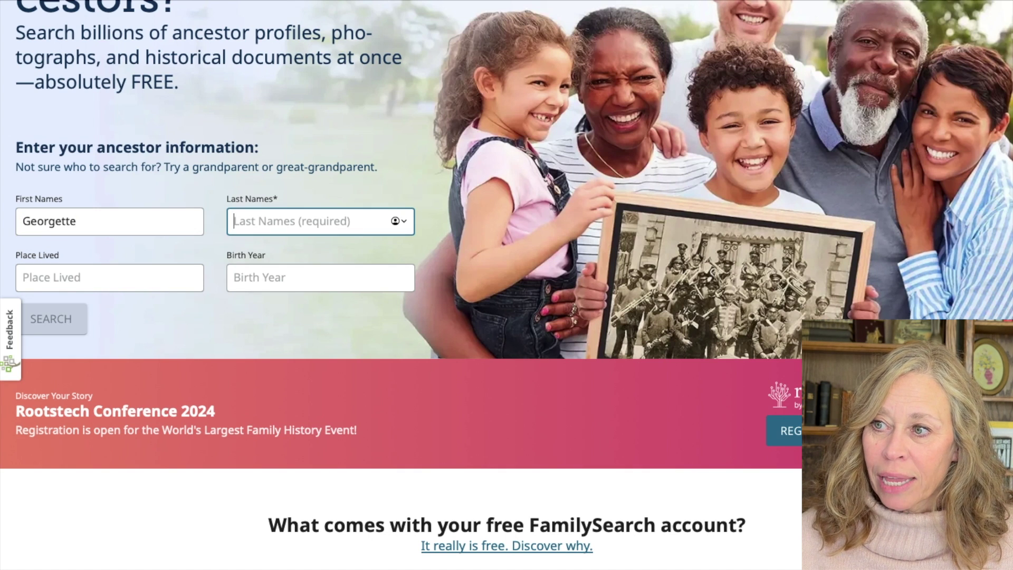
key(Tab)
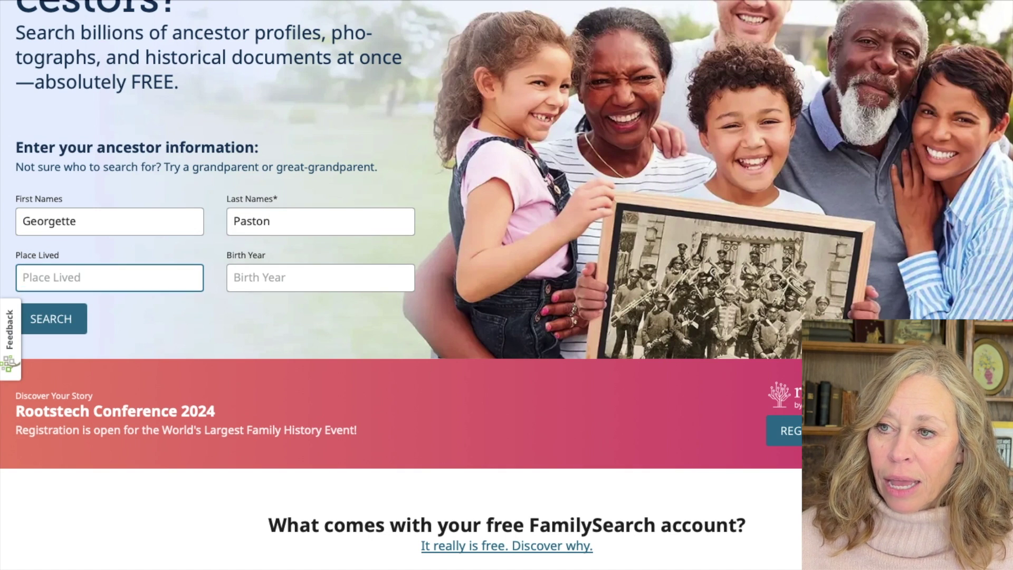
text(San Francisoc)
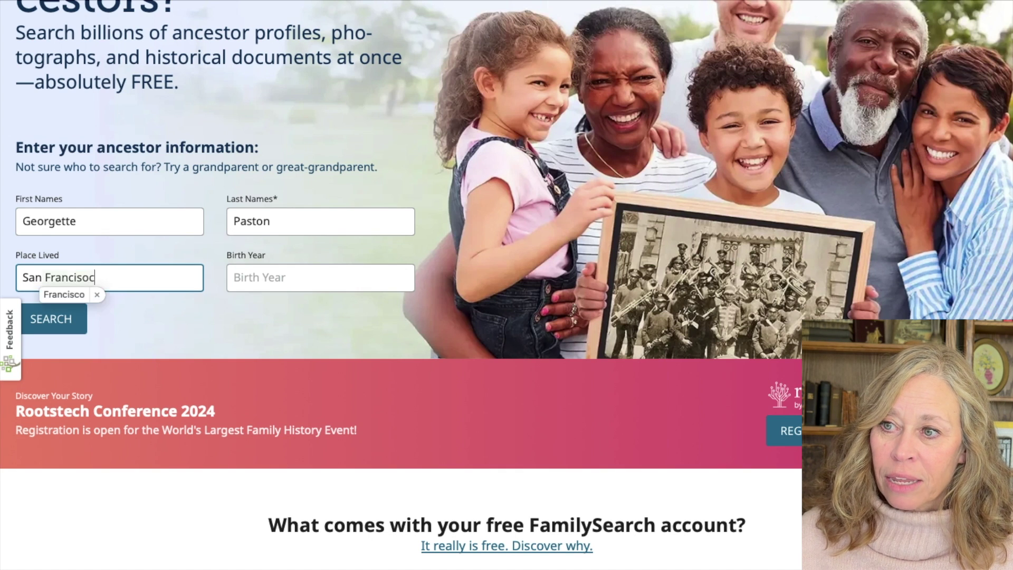
key(BackSpace)
key(BackSpace)
text(co, CA)
key(Tab)
text(1914)
click(66, 323)
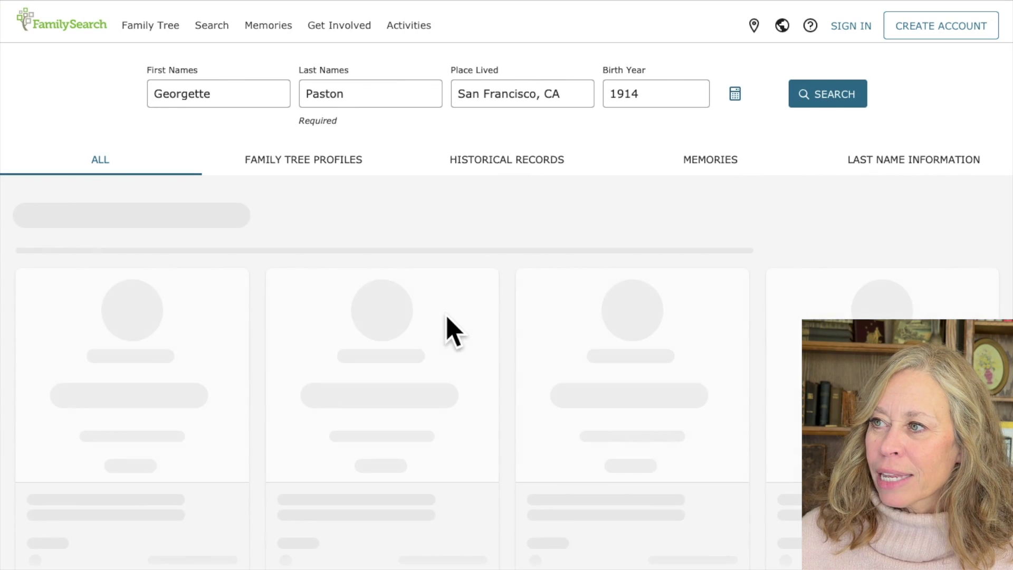
Step: Open the first matching tree profile from the results and read through it
scroll(467, 341, down, 3)
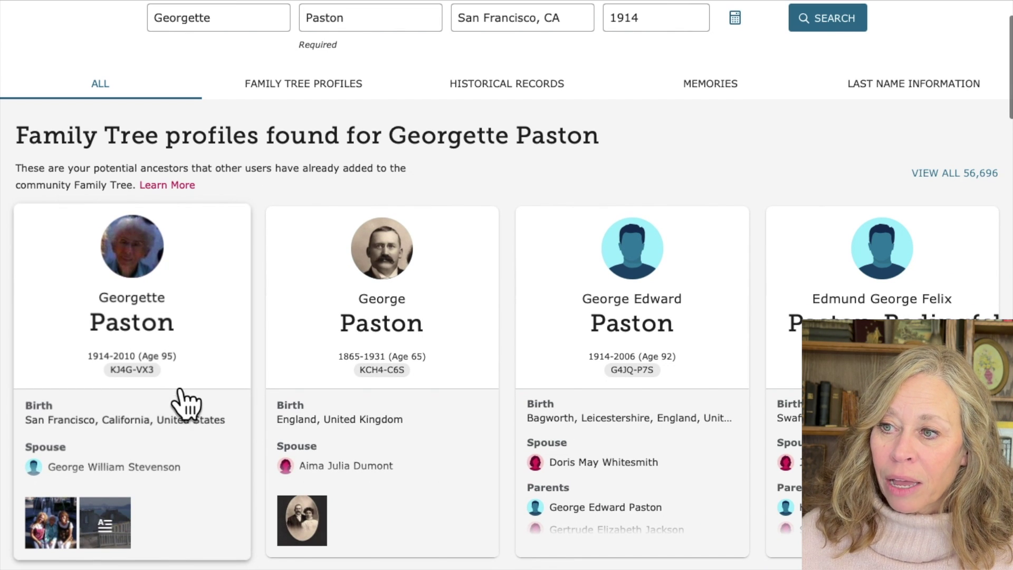
click(184, 372)
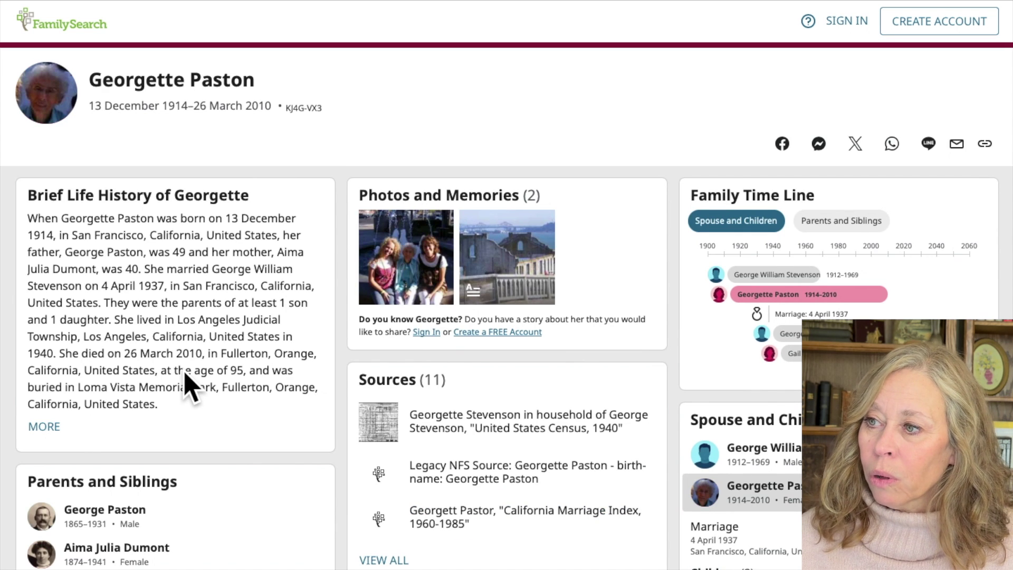
scroll(187, 385, down, 2)
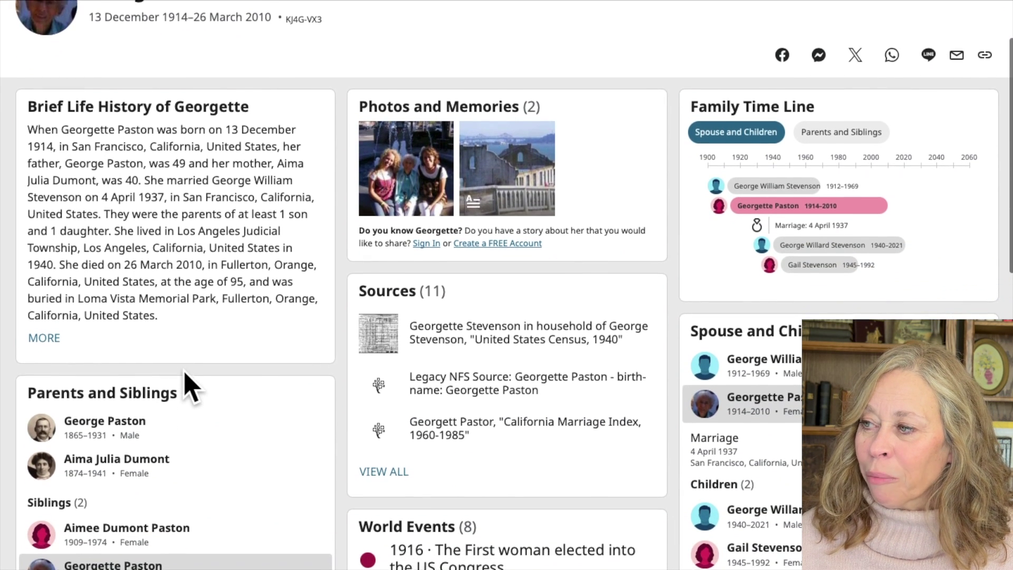
scroll(187, 385, down, 5)
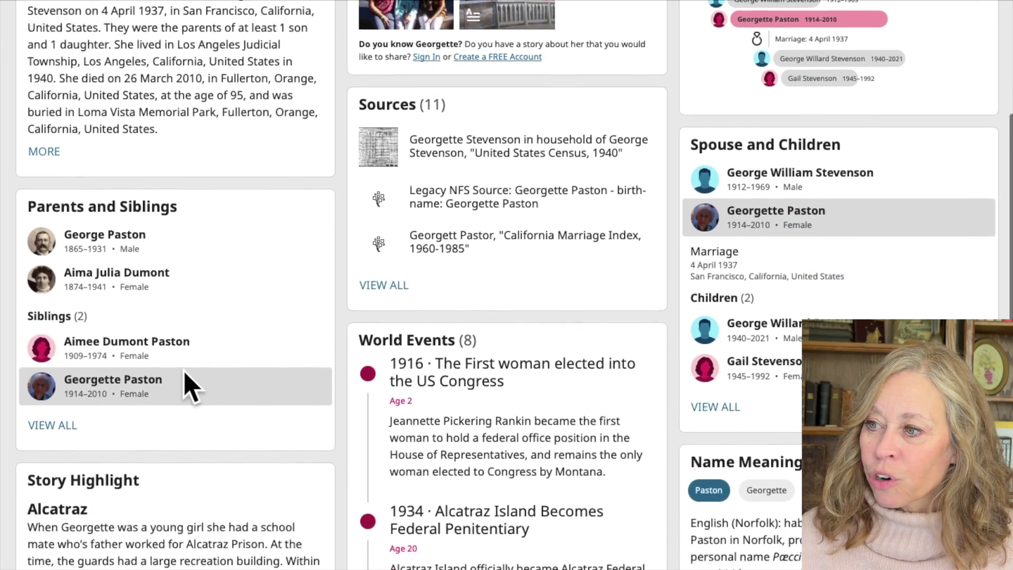
scroll(188, 385, down, 7)
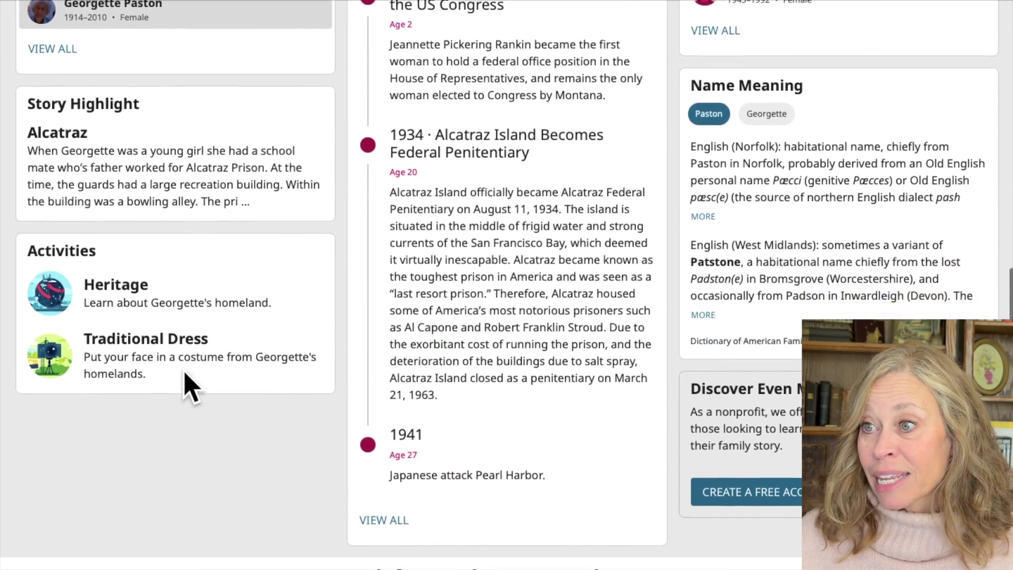
scroll(188, 385, down, 2)
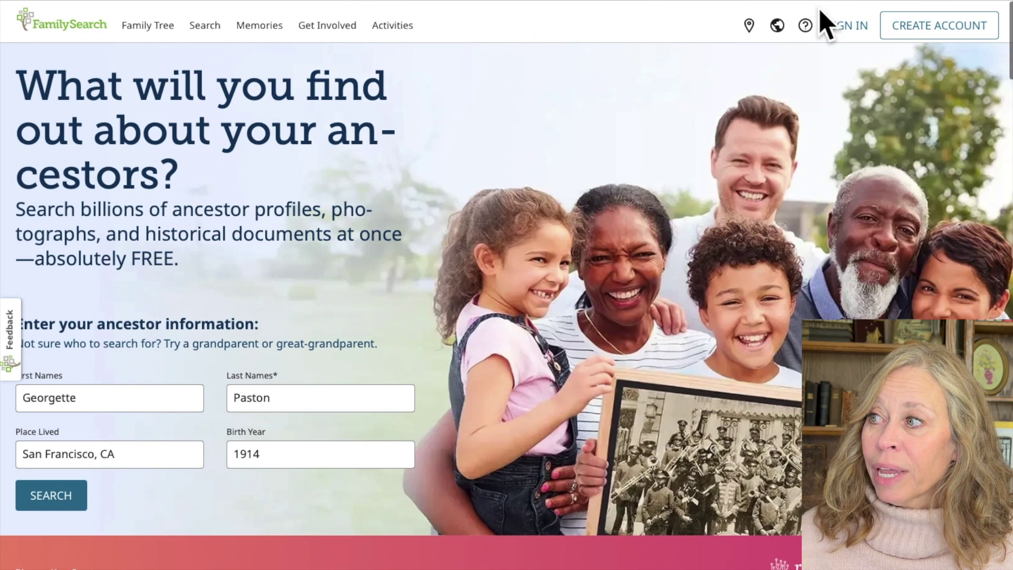
Step: Start a free account and enter the account holder's first and last name
click(944, 29)
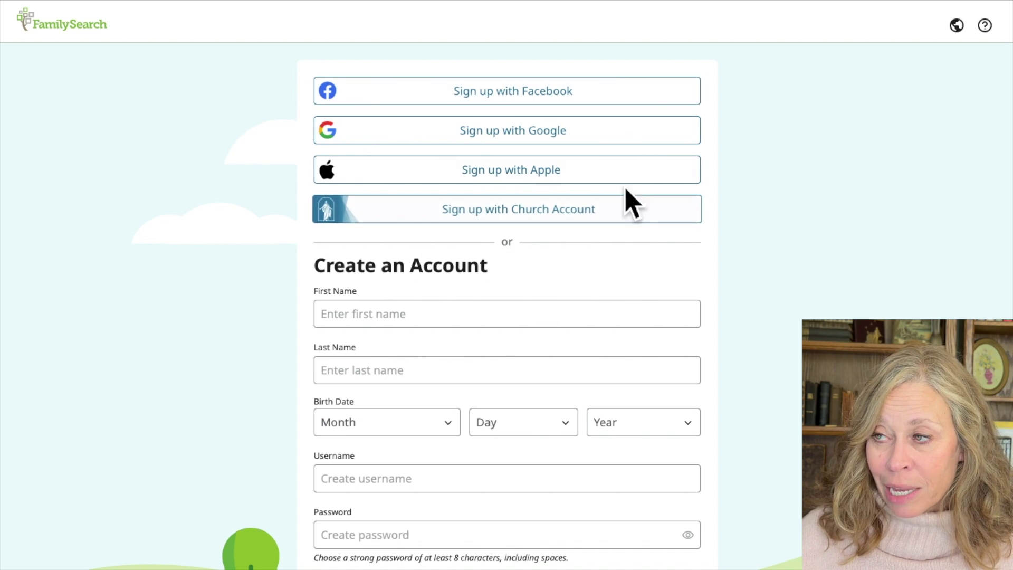
scroll(437, 344, down, 3)
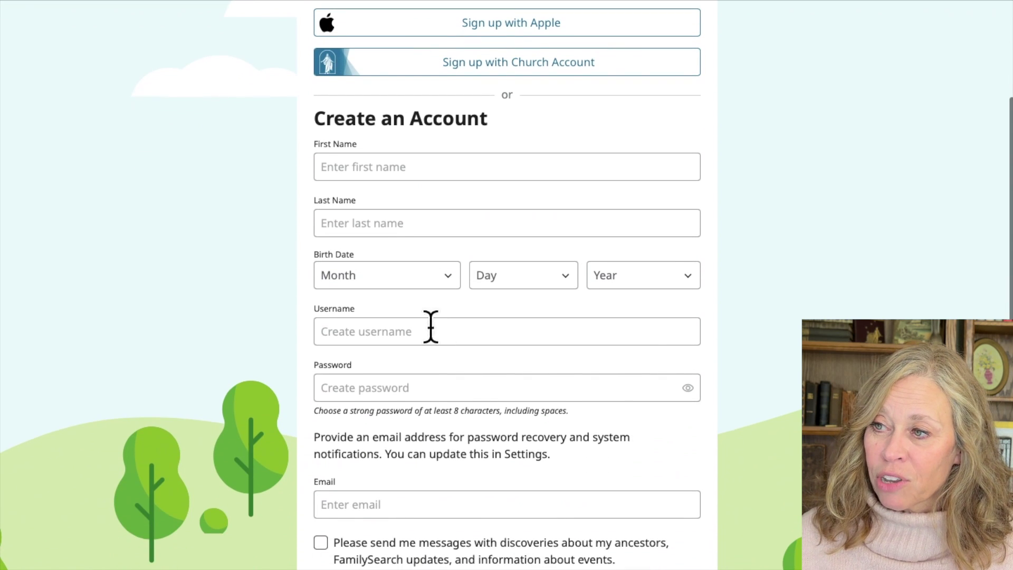
click(381, 167)
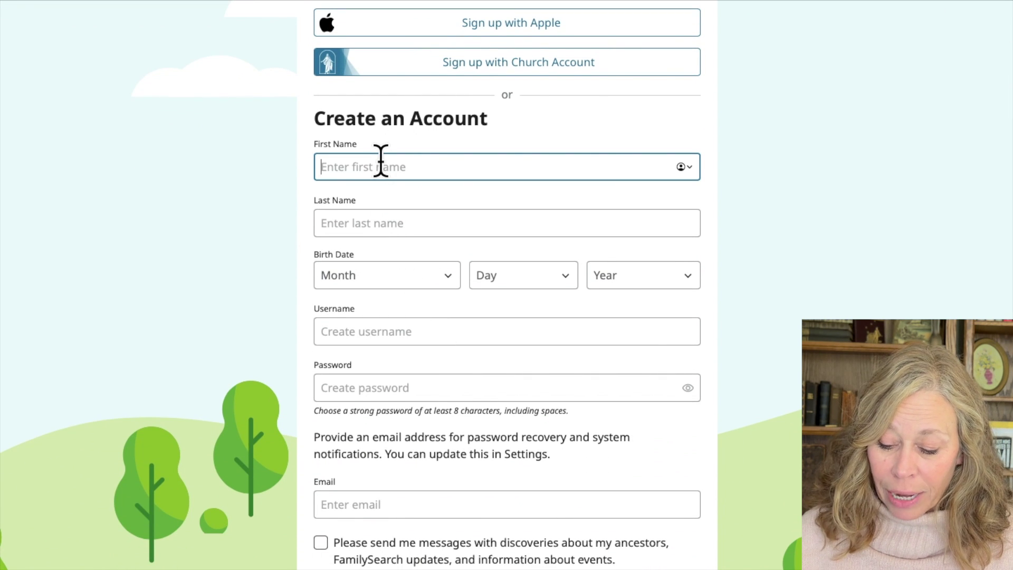
key(Tab)
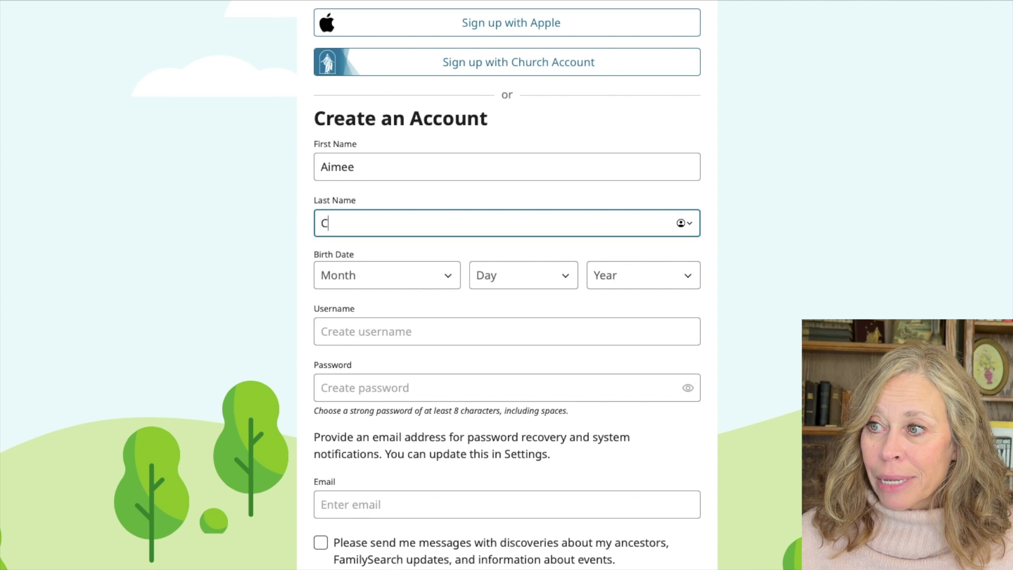
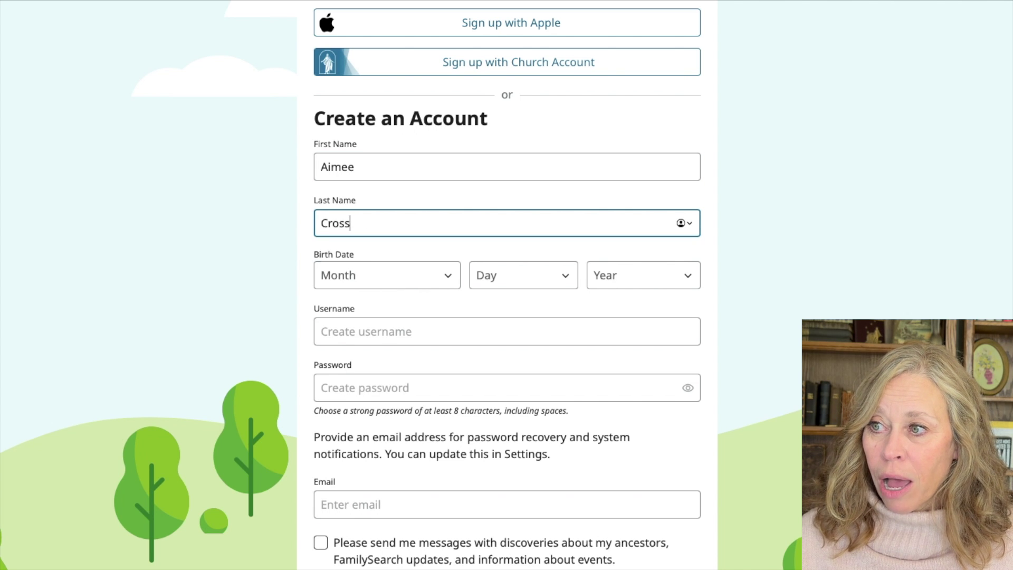
key(Tab)
click(406, 289)
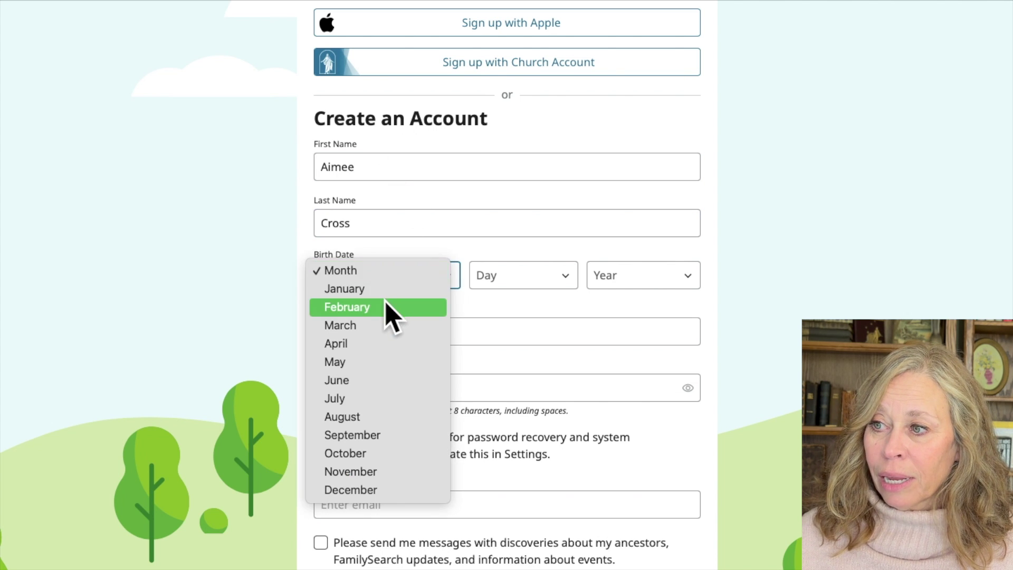
click(446, 307)
click(514, 289)
click(507, 308)
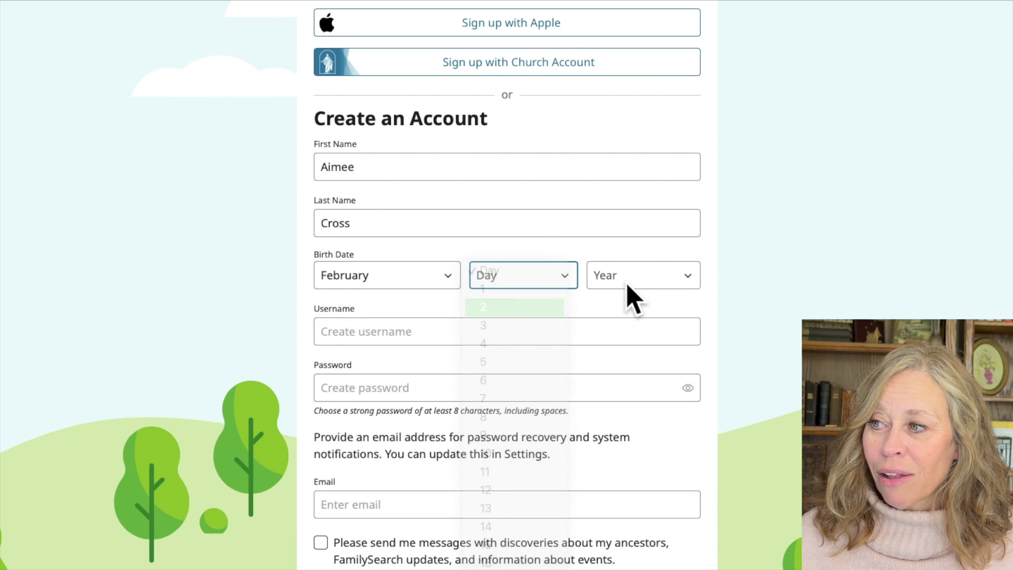
click(641, 285)
scroll(609, 544, down, 15)
scroll(608, 550, down, 6)
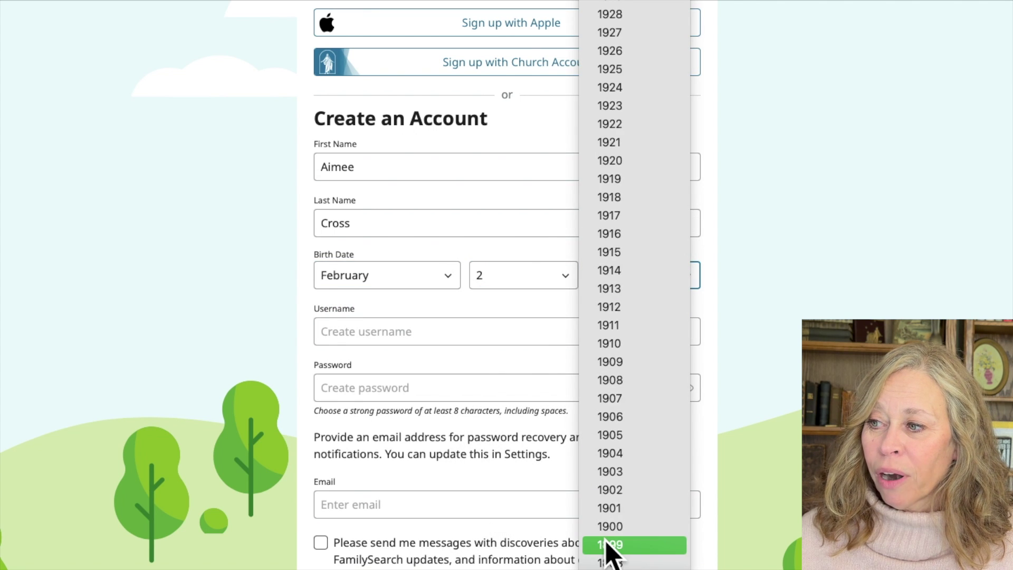
scroll(670, 271, up, 12)
scroll(670, 272, up, 2)
scroll(670, 272, down, 8)
scroll(670, 271, up, 5)
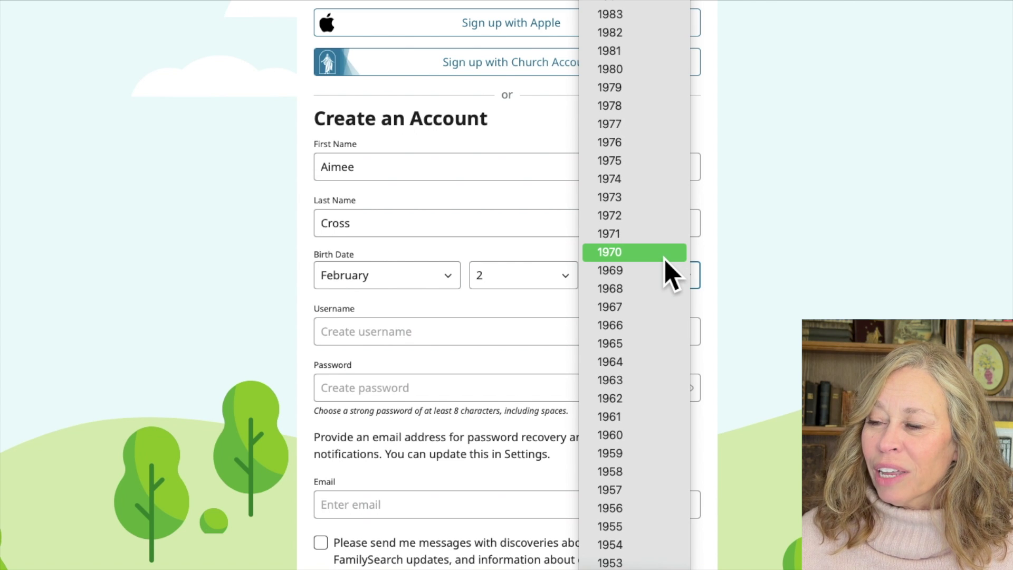
click(637, 127)
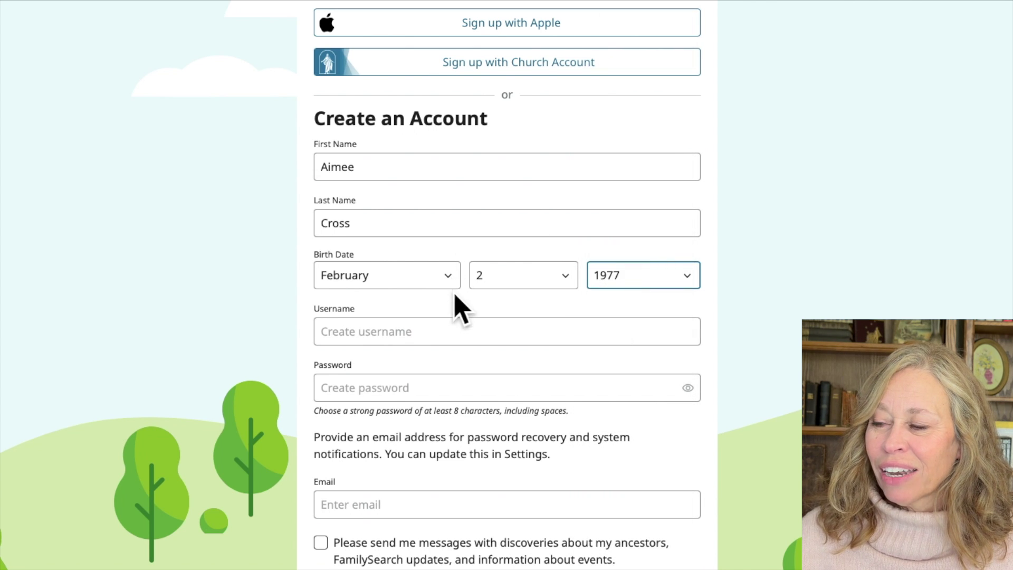
Step: Fill in the username and password, and agree to the Terms of Use
click(418, 331)
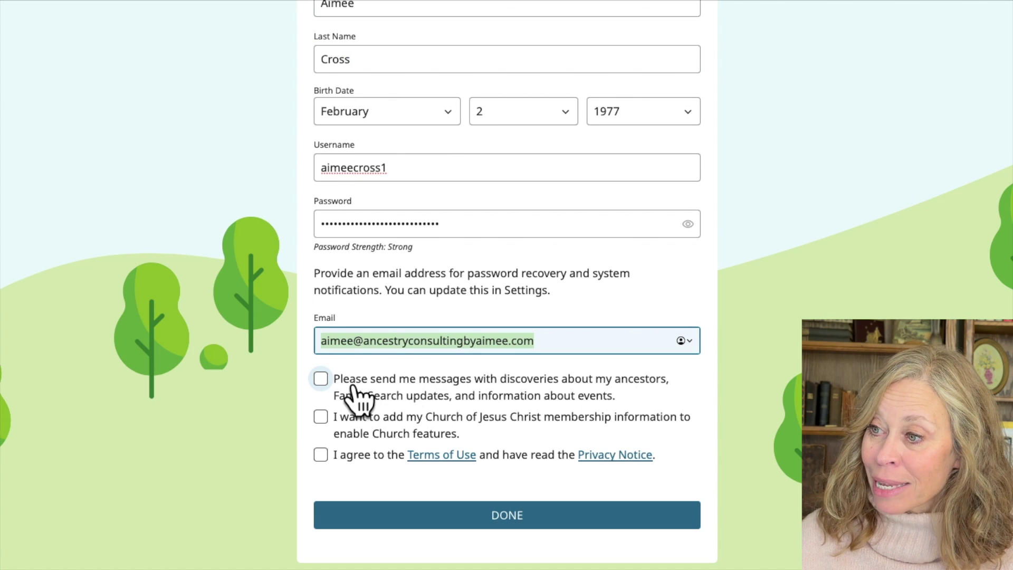
click(320, 379)
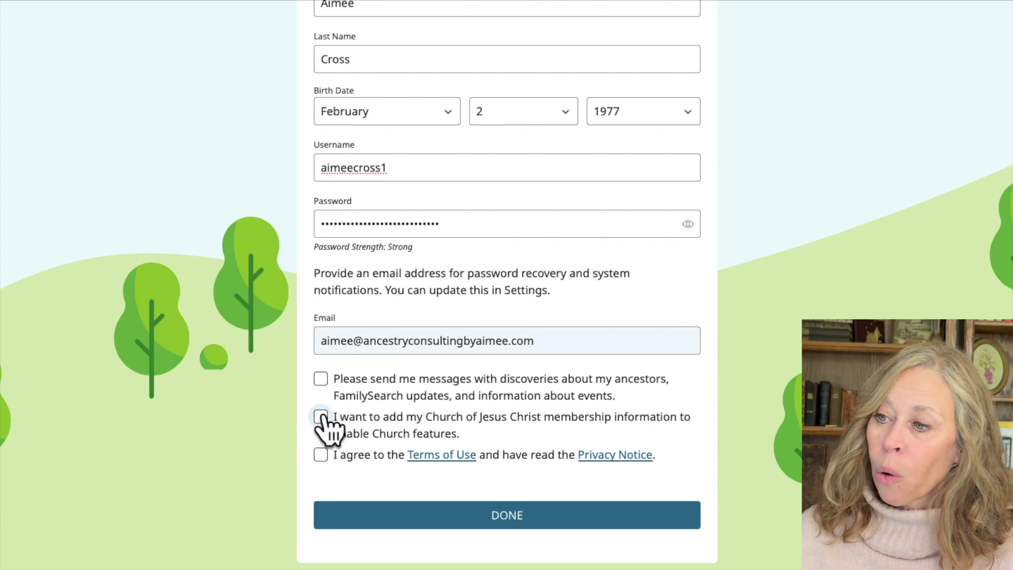
click(320, 455)
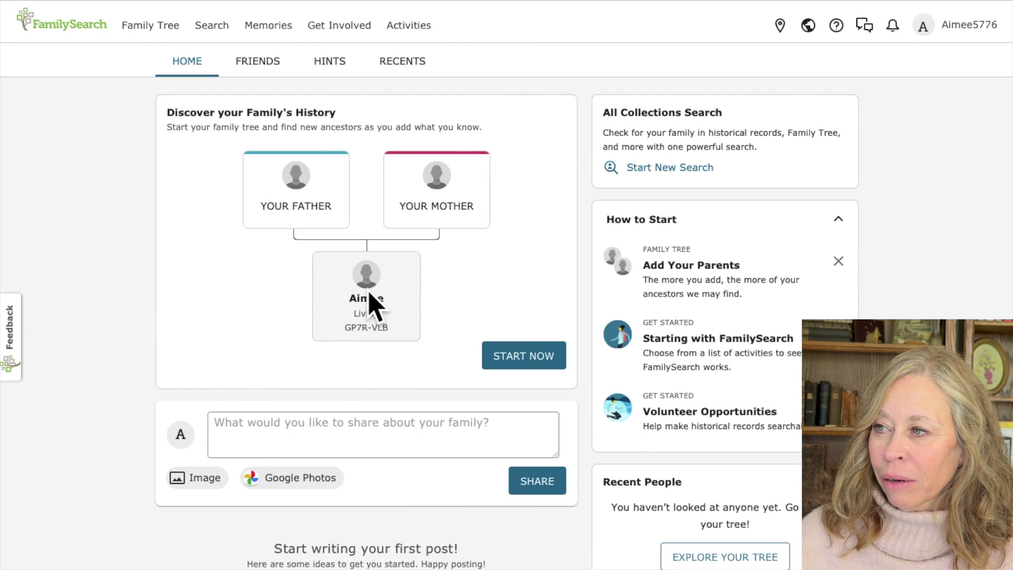
Step: Add yourself to the tree as female, submit your birth details, and postpone adding your mother
click(516, 355)
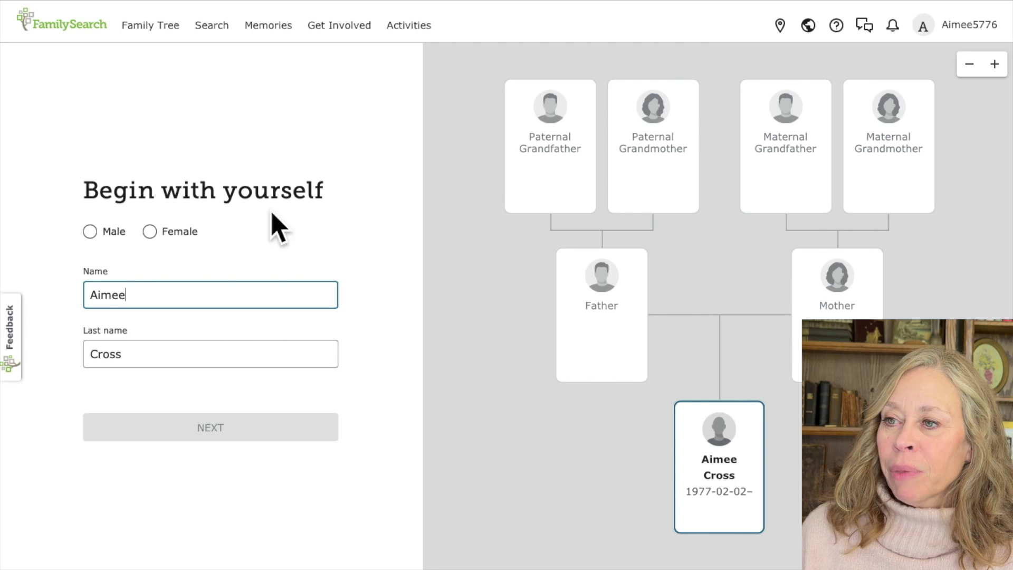
click(150, 232)
click(206, 426)
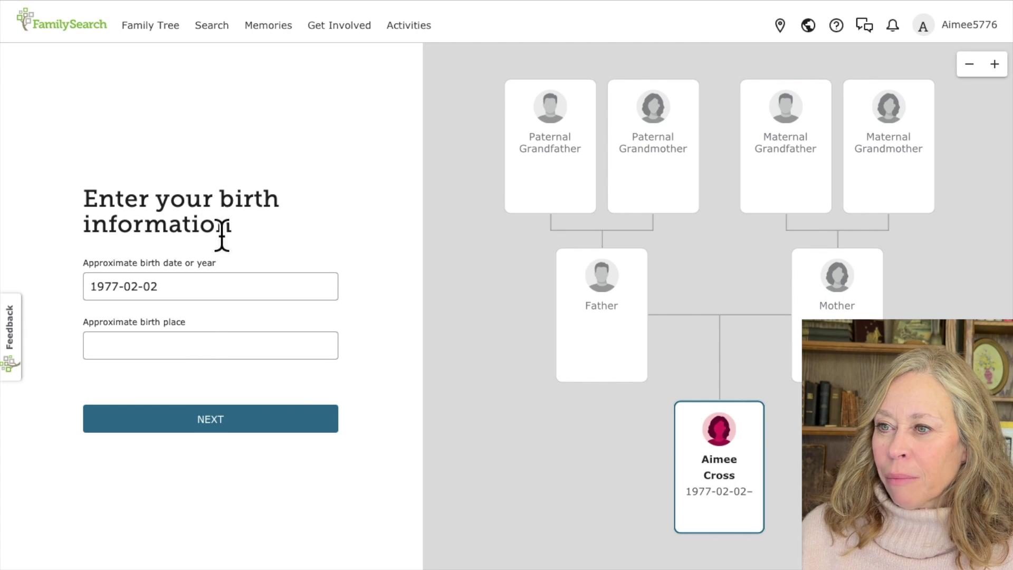
click(184, 345)
key(Return)
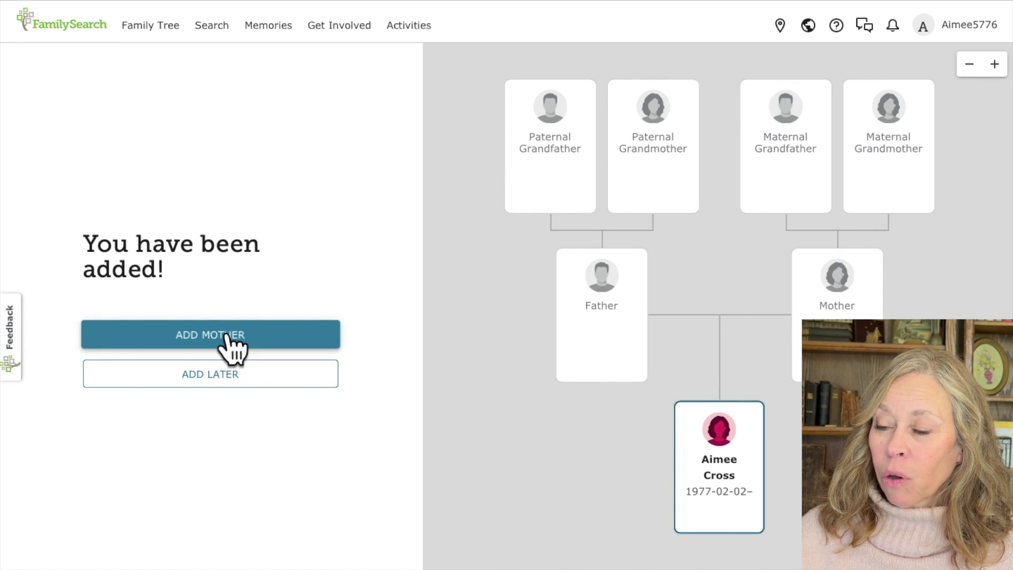
click(211, 378)
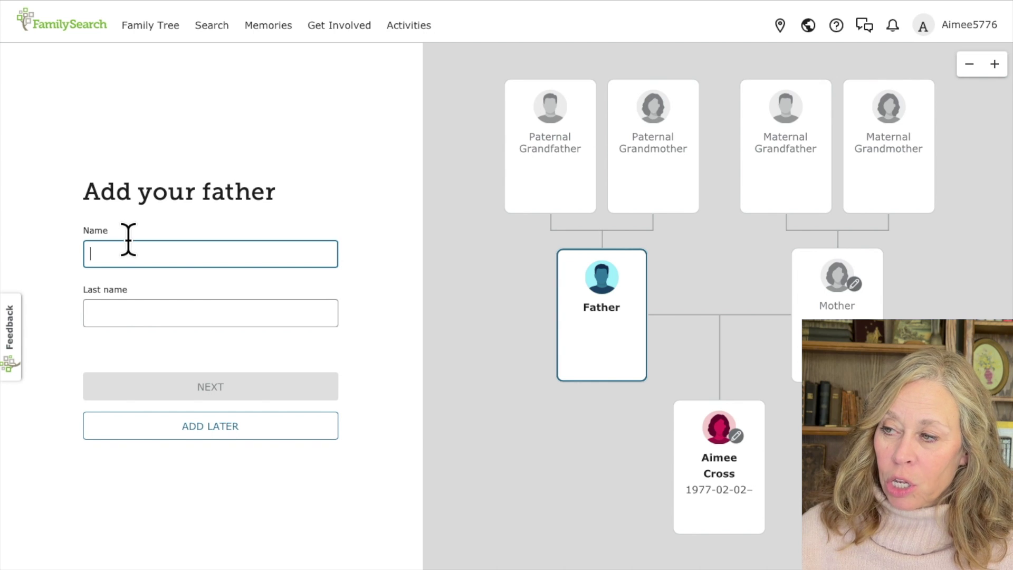
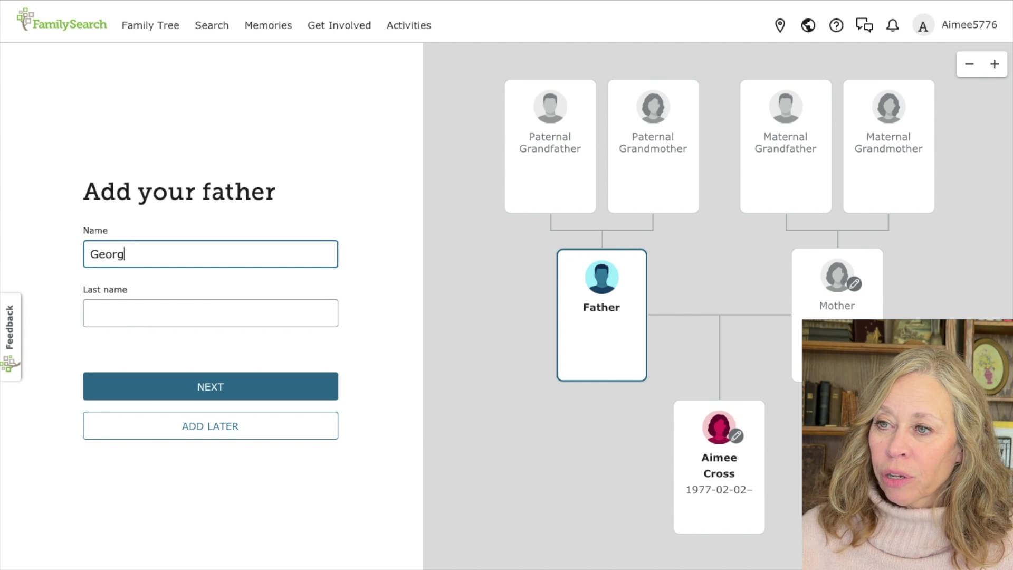
Step: Enter your father's first and last name, born 1940 in California, United States
key(Tab)
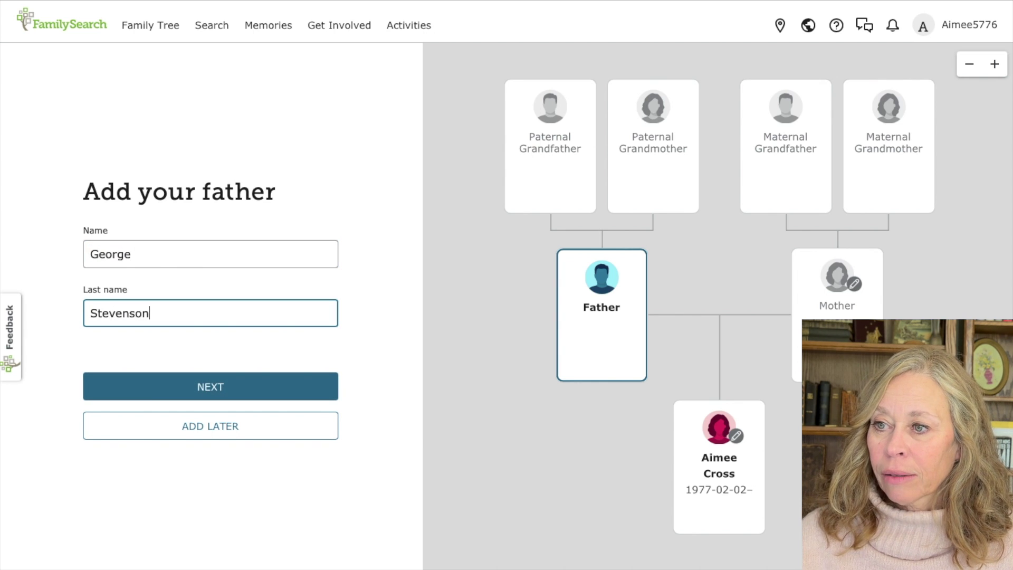
click(231, 385)
text(1)
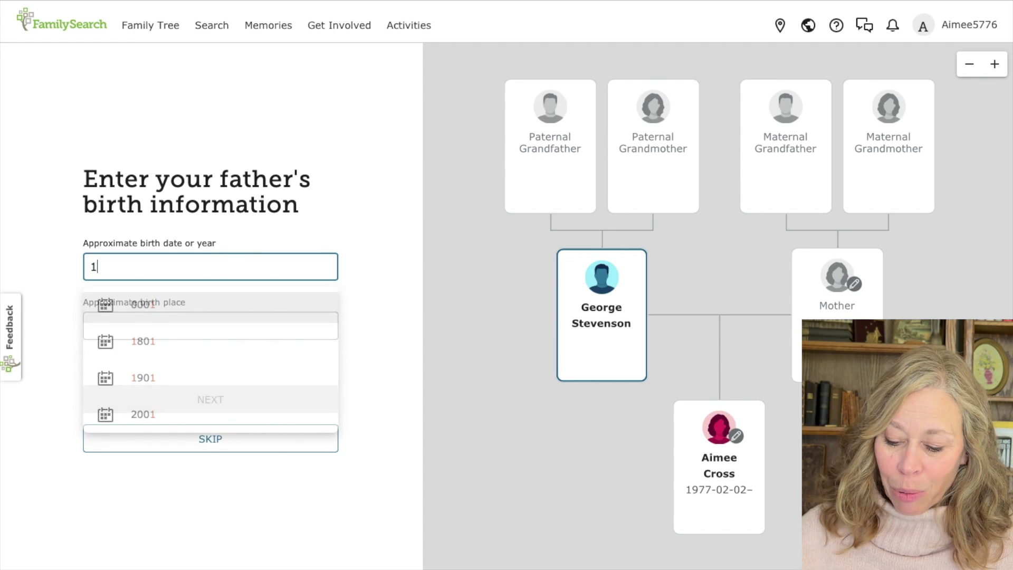
text(940)
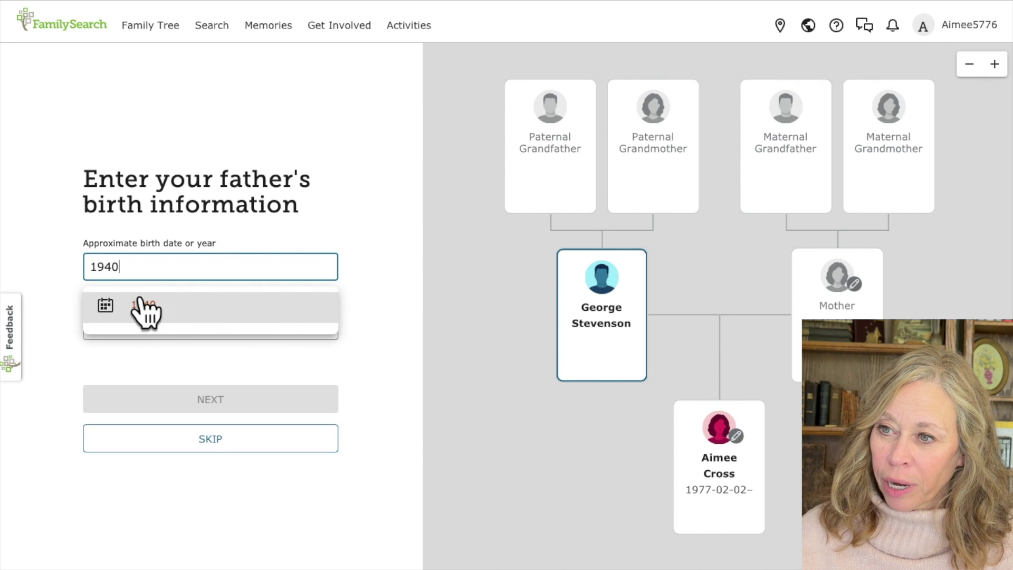
click(142, 302)
click(121, 323)
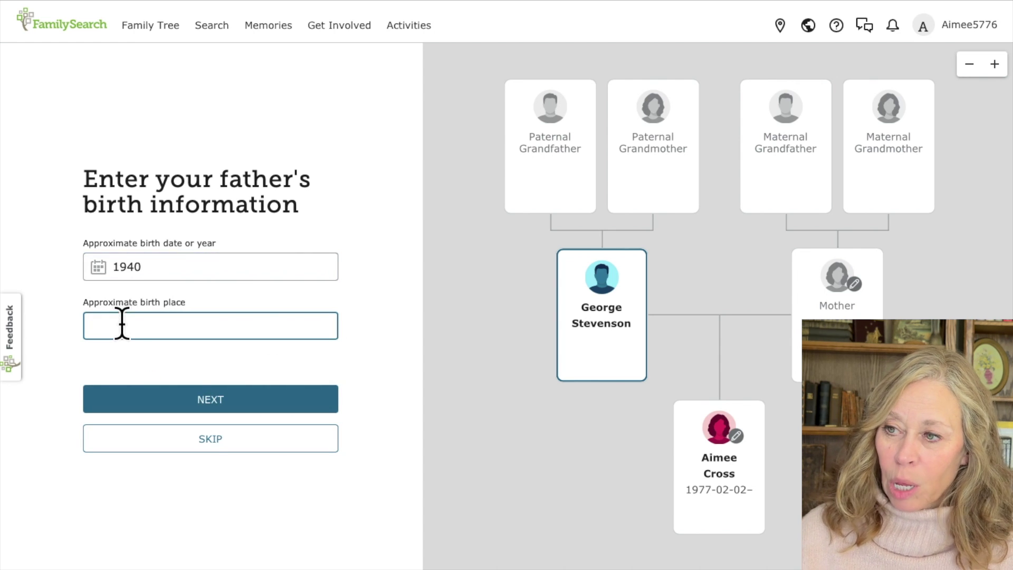
text(California)
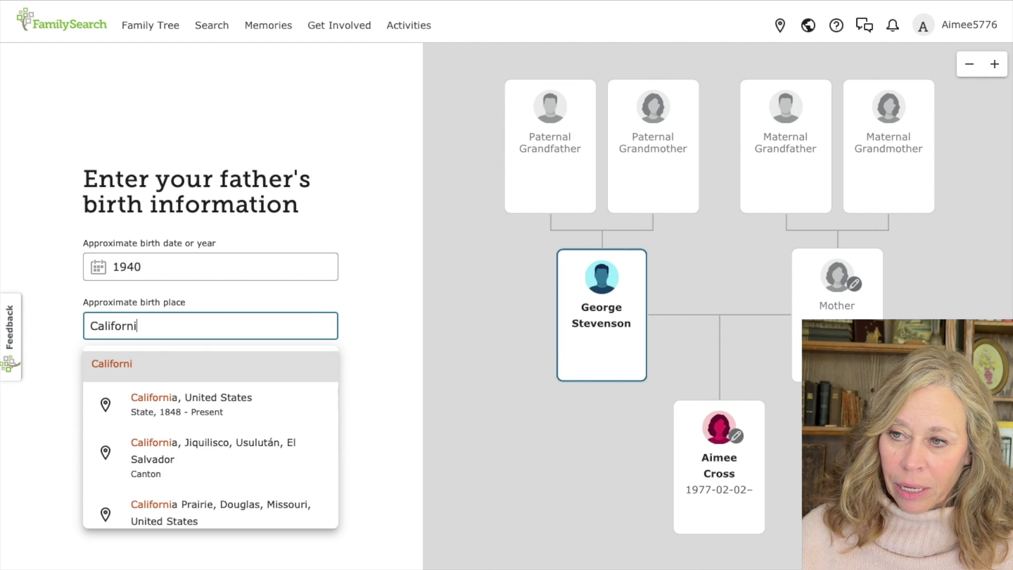
click(183, 410)
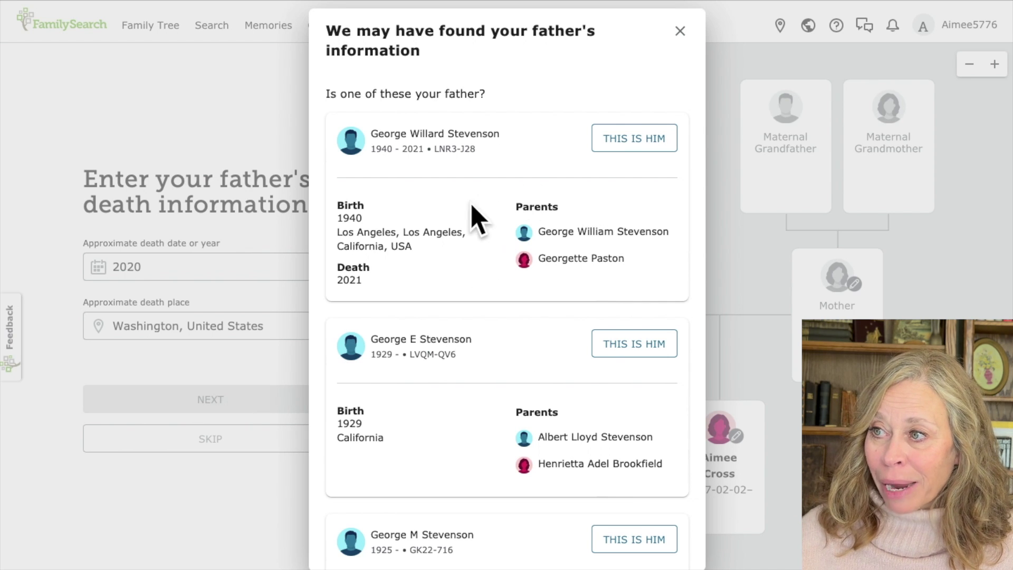
Step: Confirm the first matching record as your father, continue through the grandparent steps, and view the tree
click(631, 143)
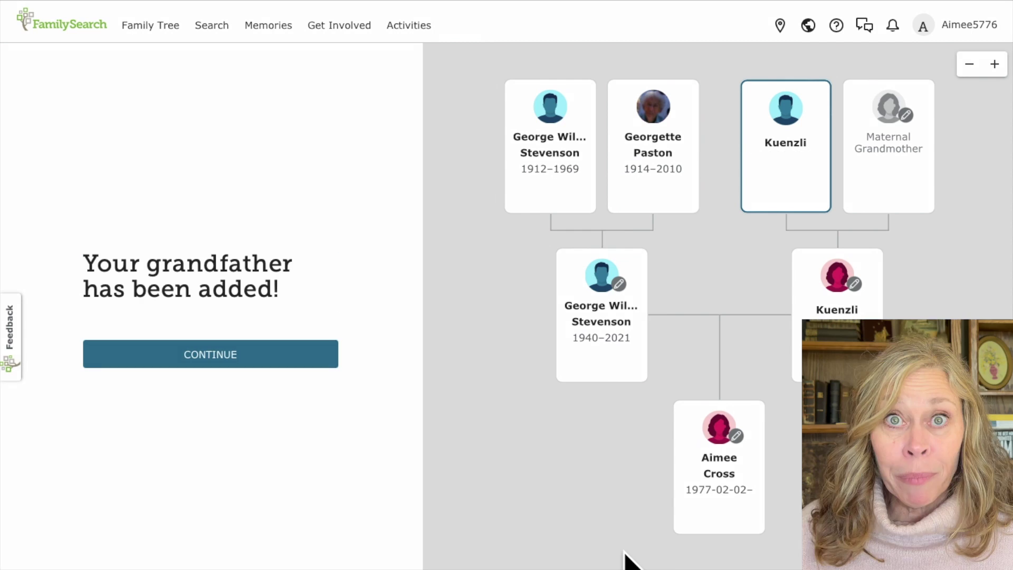
click(201, 364)
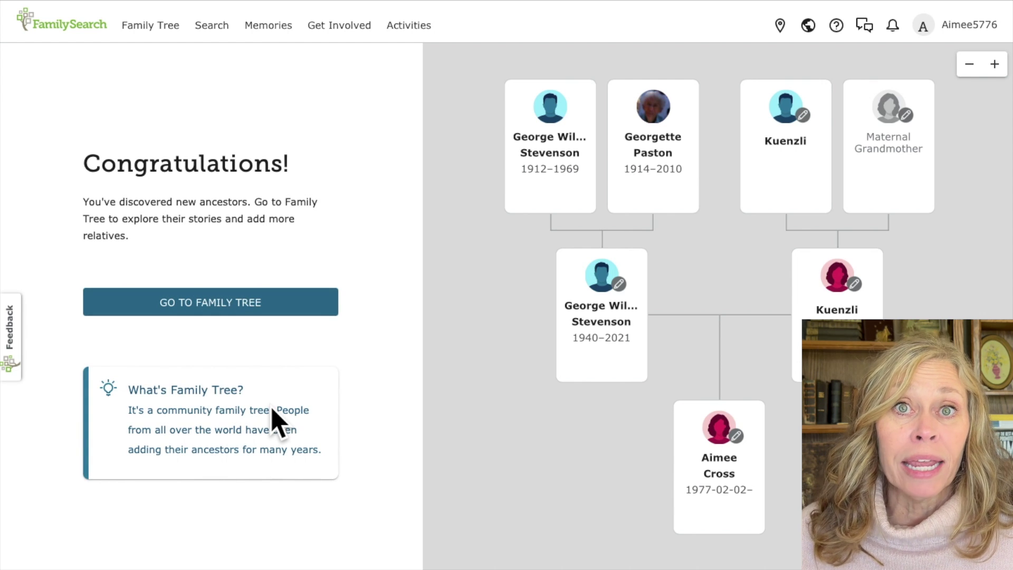
click(251, 312)
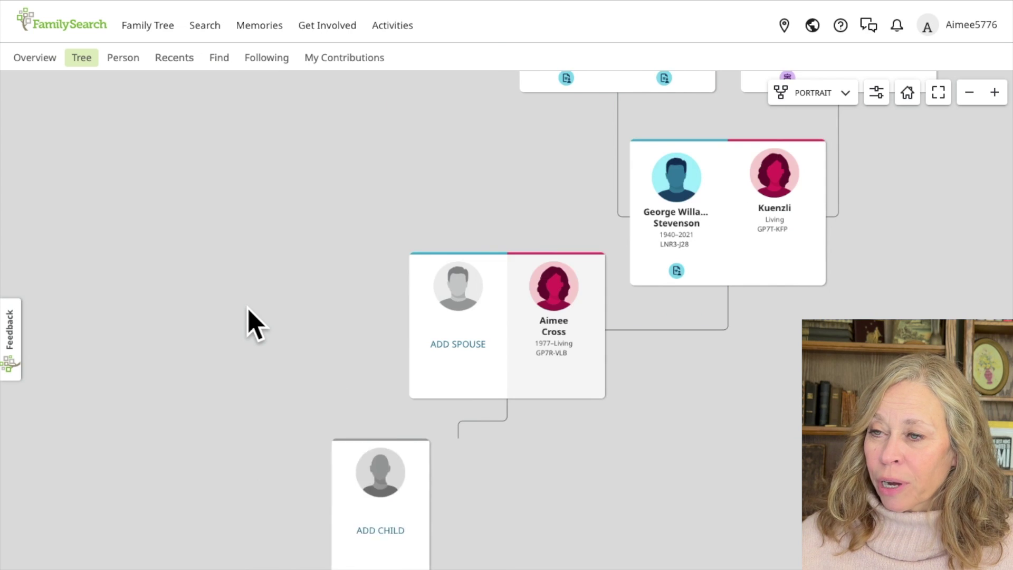
Step: Display the tree as a Fan Chart with 7 generations and pan to the outer ancestors
click(816, 94)
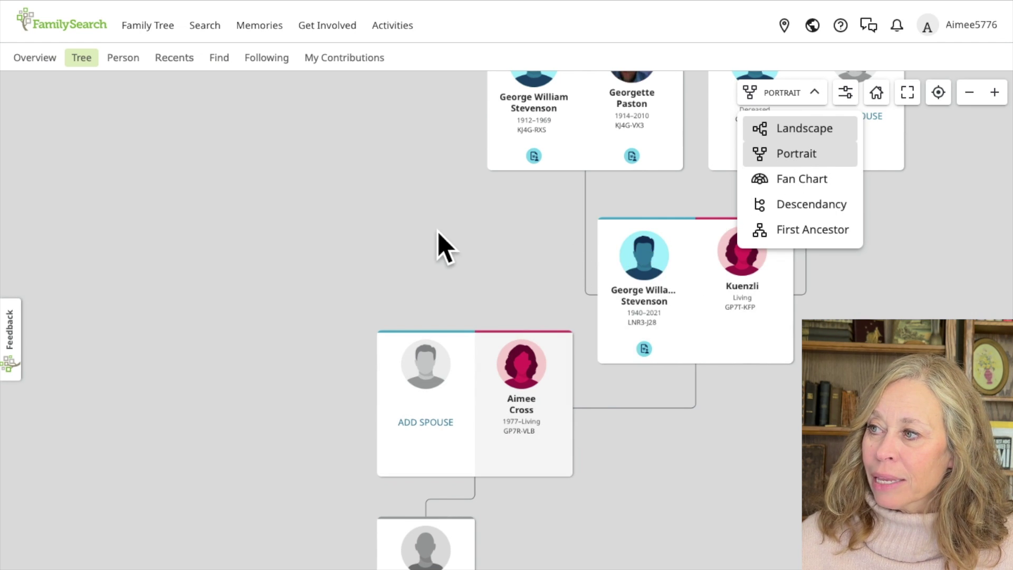
click(812, 181)
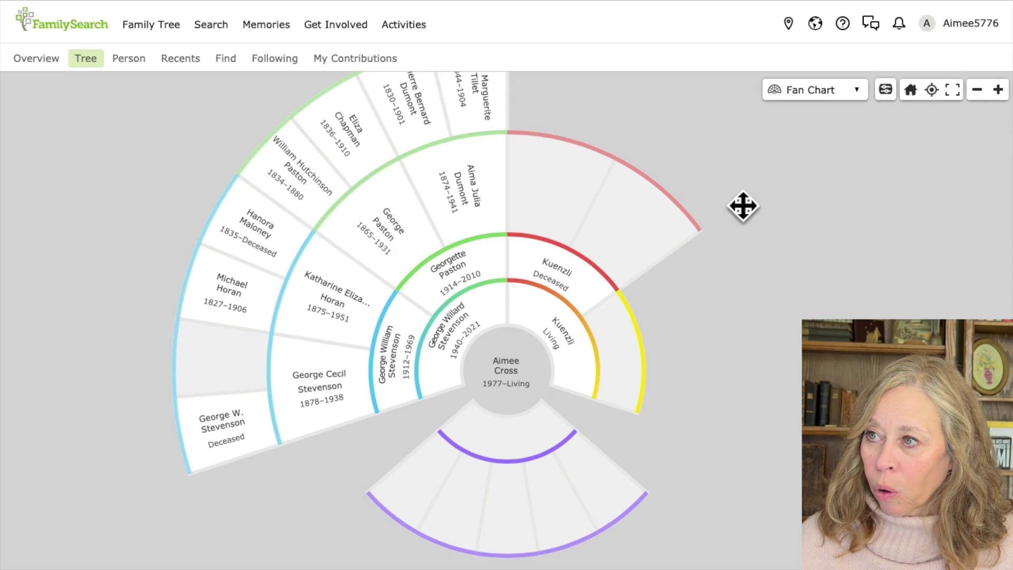
click(823, 90)
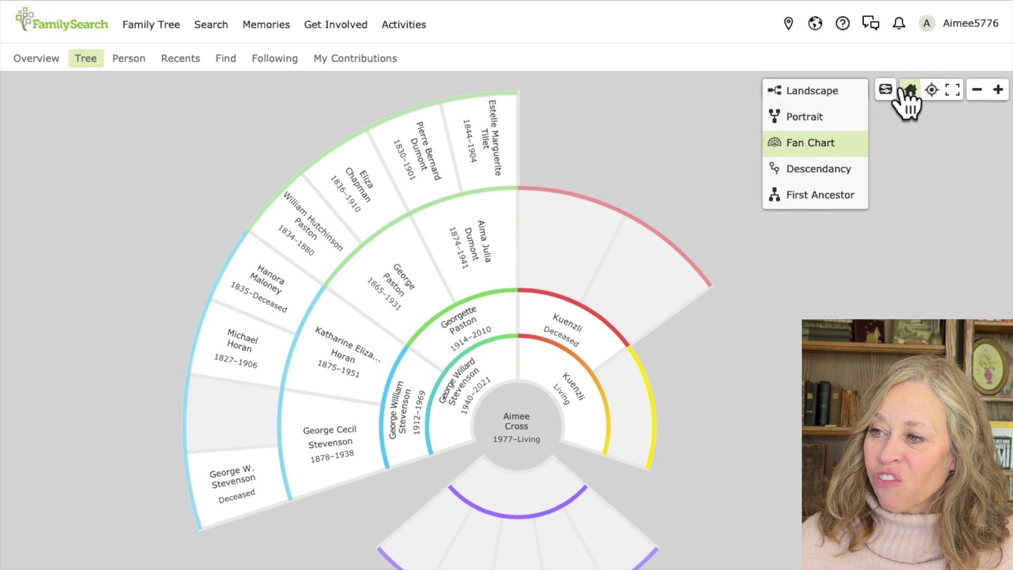
click(886, 91)
click(924, 133)
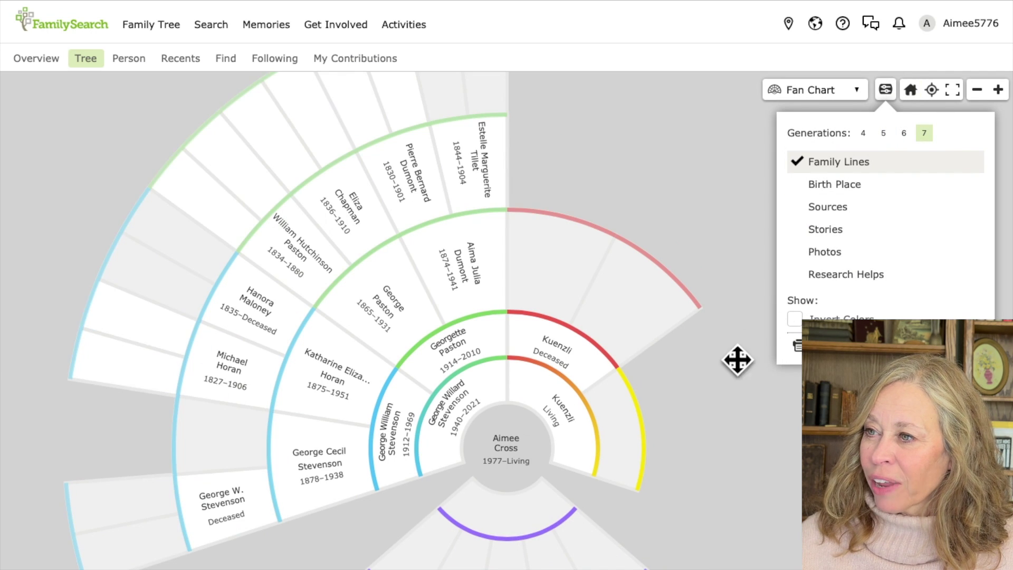
click(756, 415)
drag(656, 197, 726, 219)
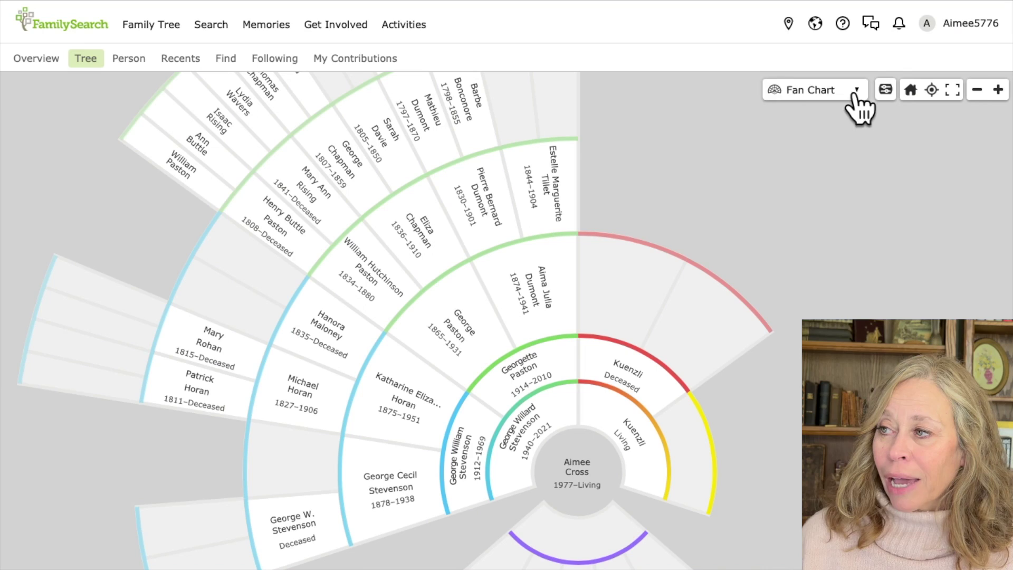
Step: Change the tree layout from Fan Chart back to Landscape
click(852, 95)
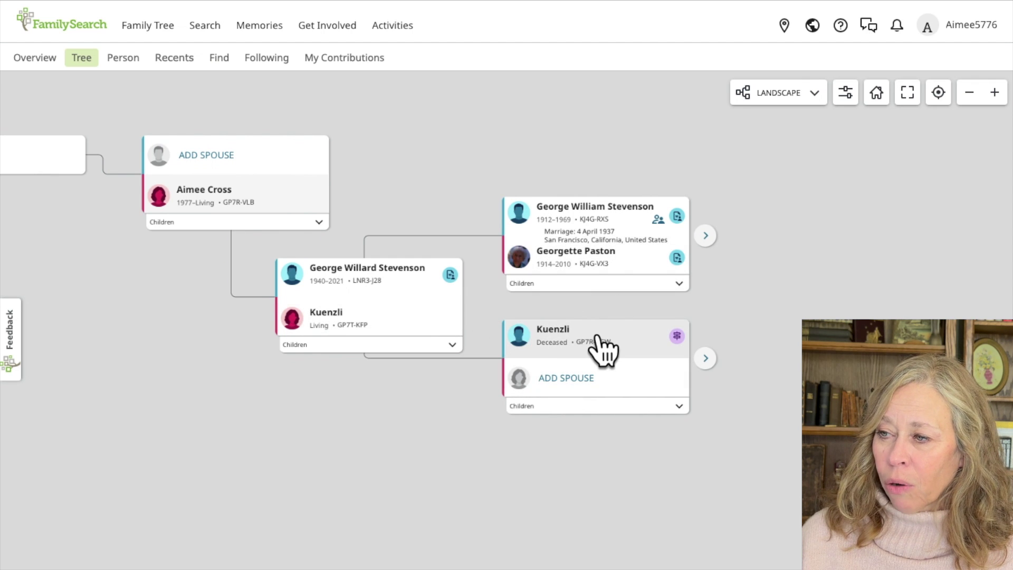
click(449, 274)
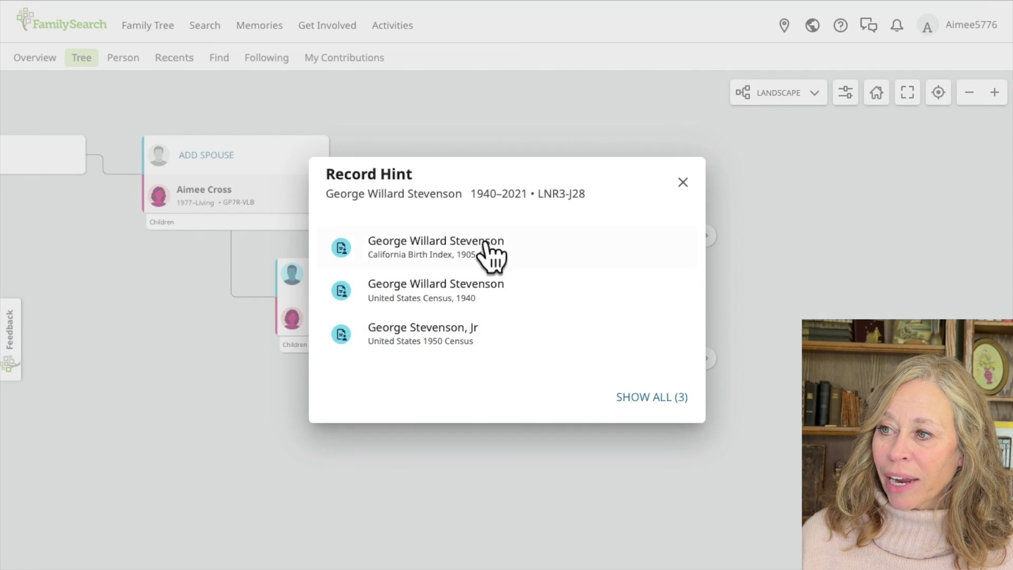
click(683, 182)
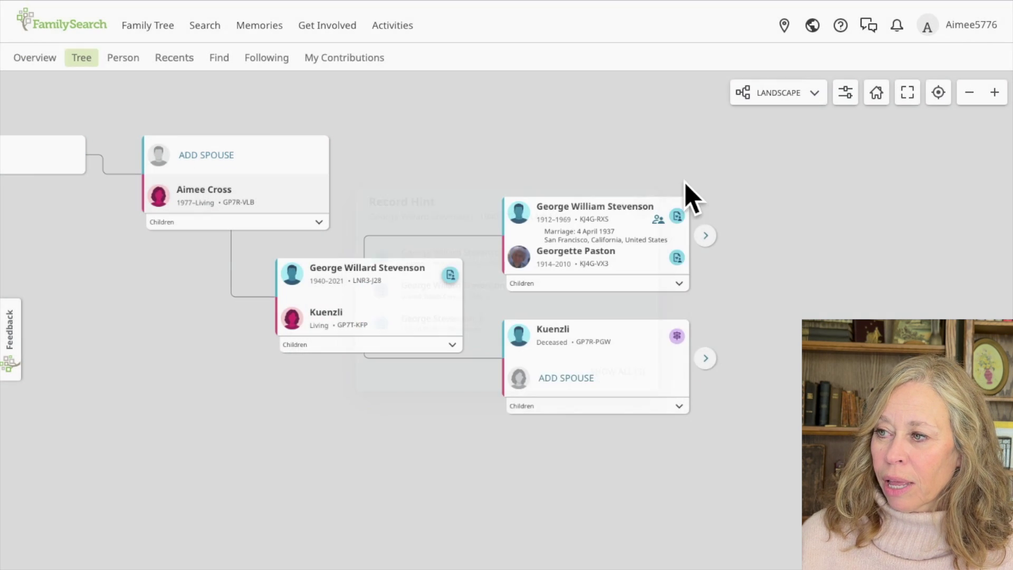
click(677, 336)
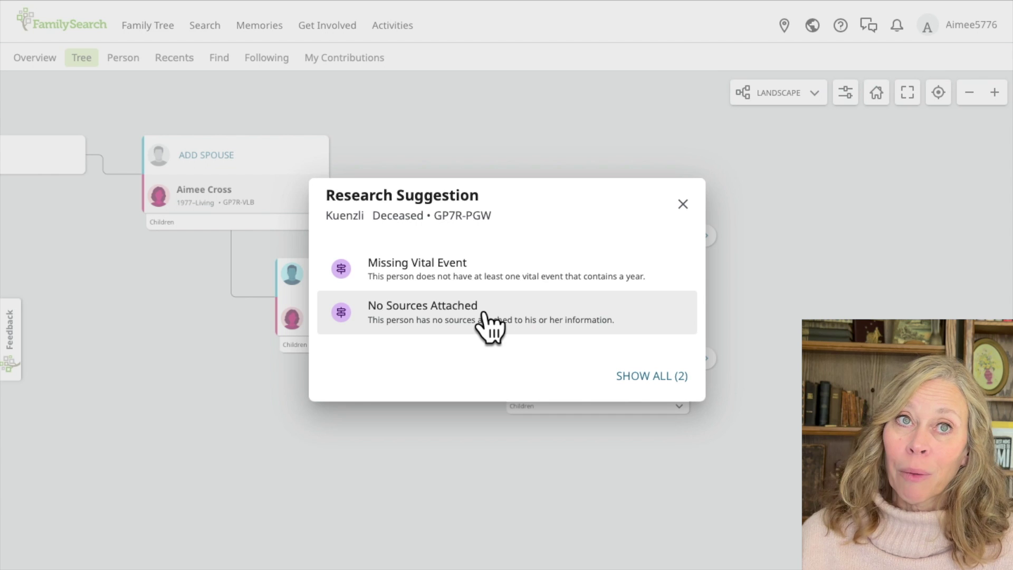
click(683, 204)
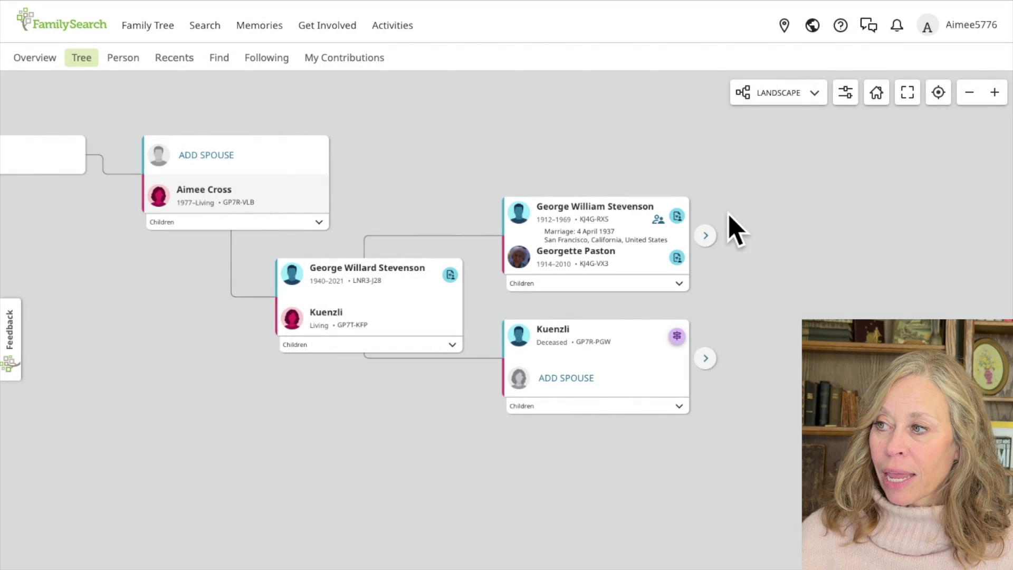
Step: Expand the tree to the great-grandparent couples, check their children, then pan to the self and father cards
click(706, 358)
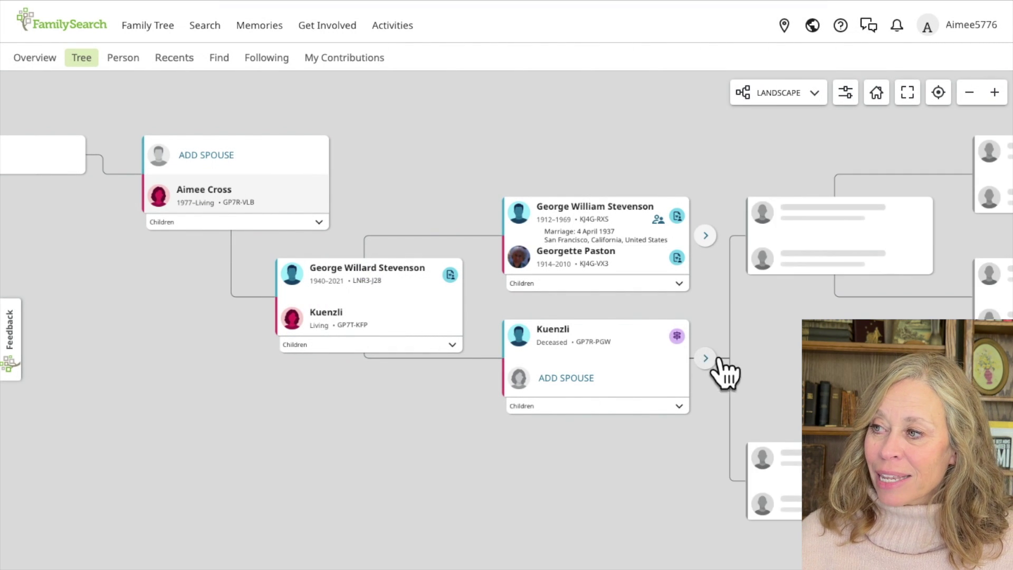
click(707, 235)
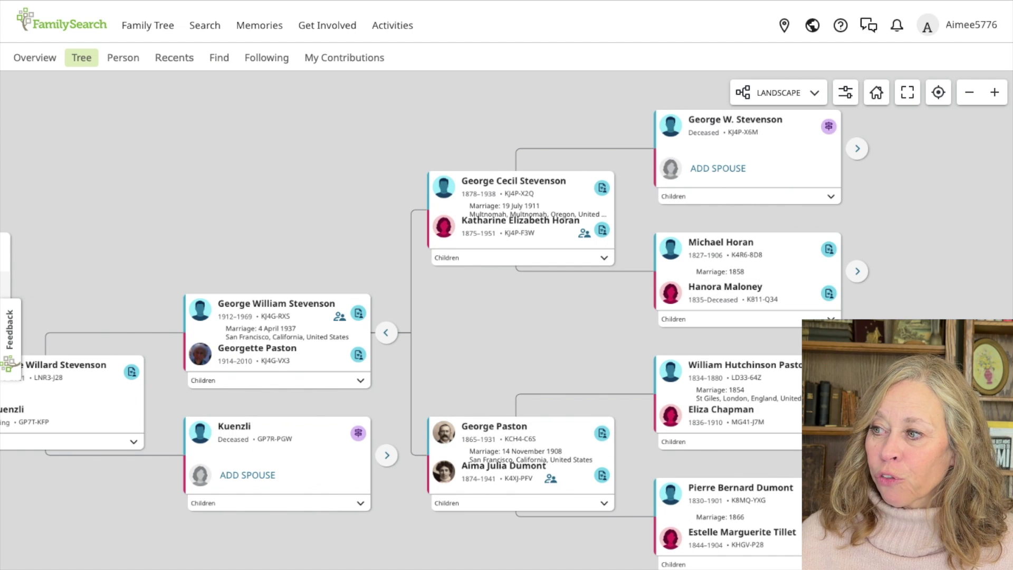
click(604, 257)
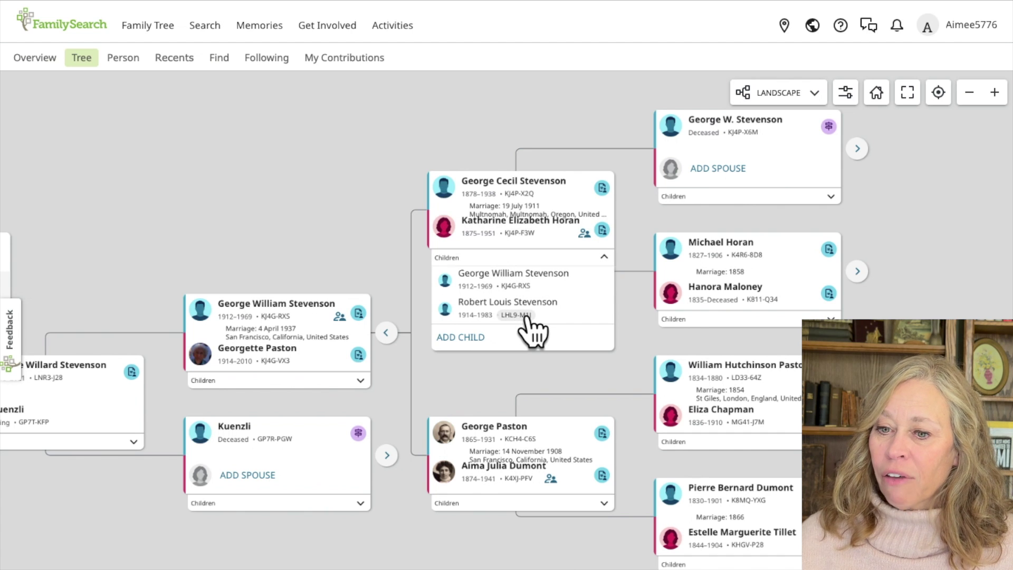
click(384, 228)
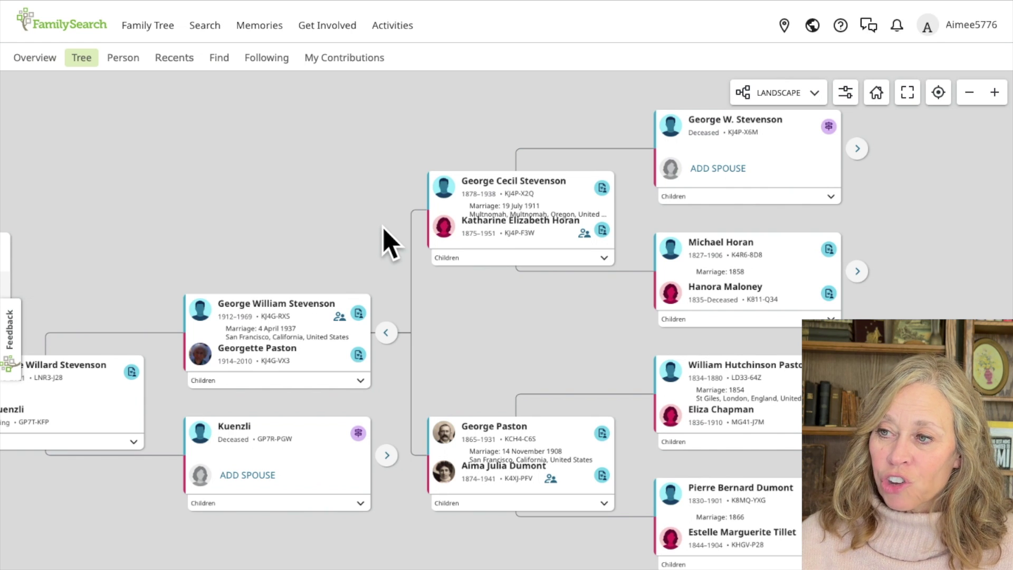
drag(333, 232, 566, 199)
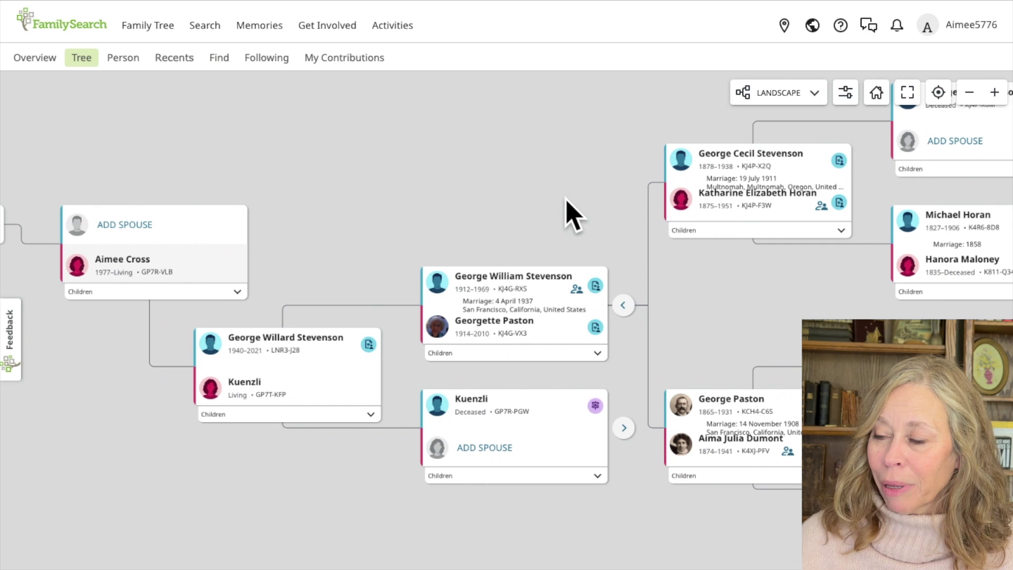
Step: Open your father's full person page and scroll to his Family Members section
click(289, 341)
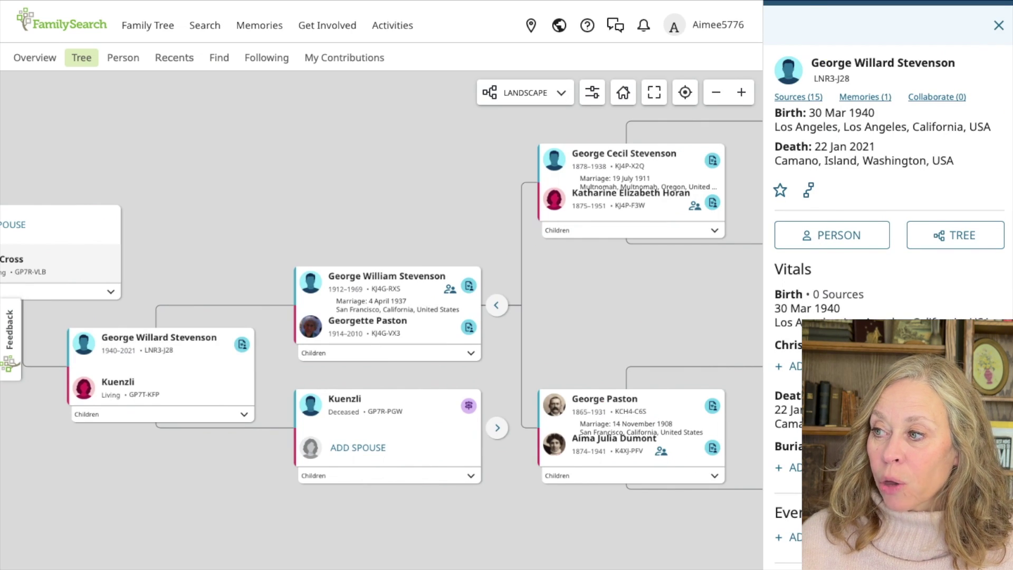
click(843, 239)
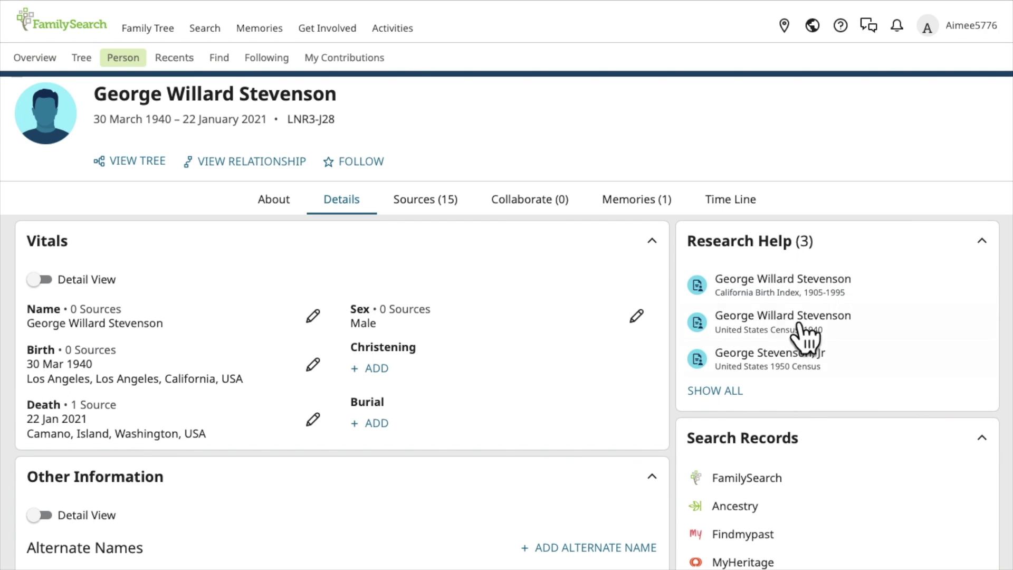
scroll(799, 388, down, 4)
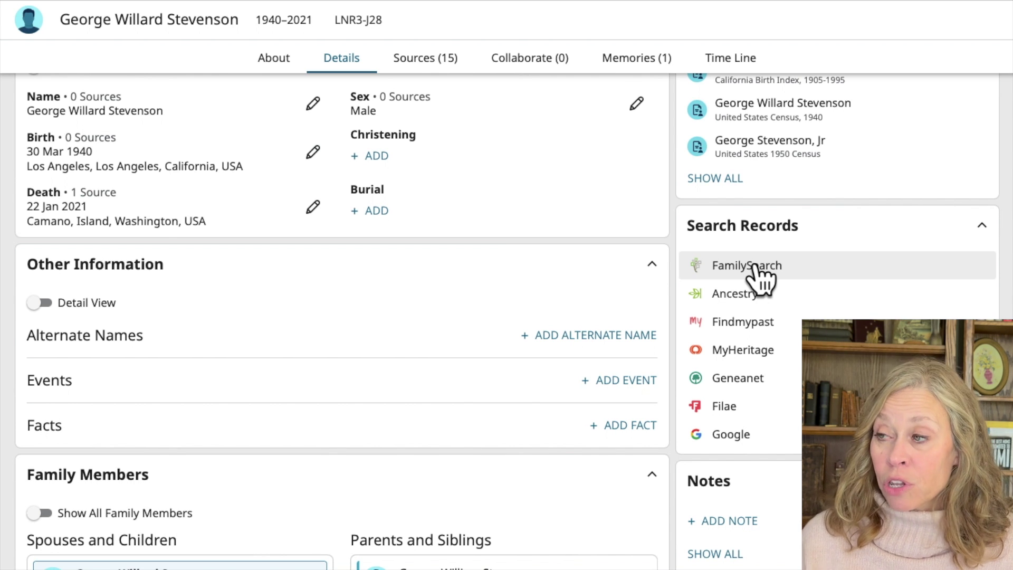
scroll(355, 264, down, 2)
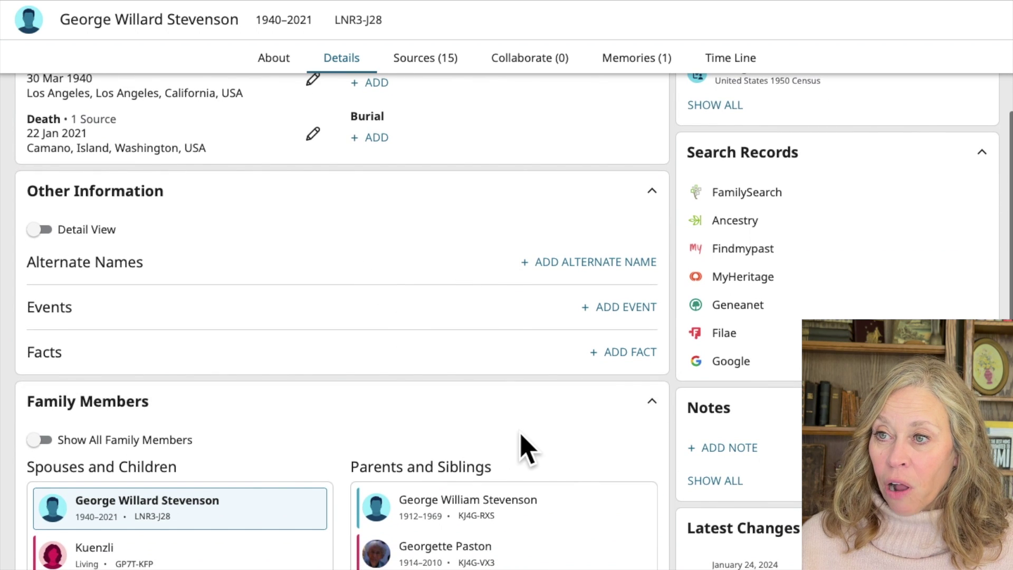
scroll(525, 448, down, 4)
scroll(525, 448, down, 4)
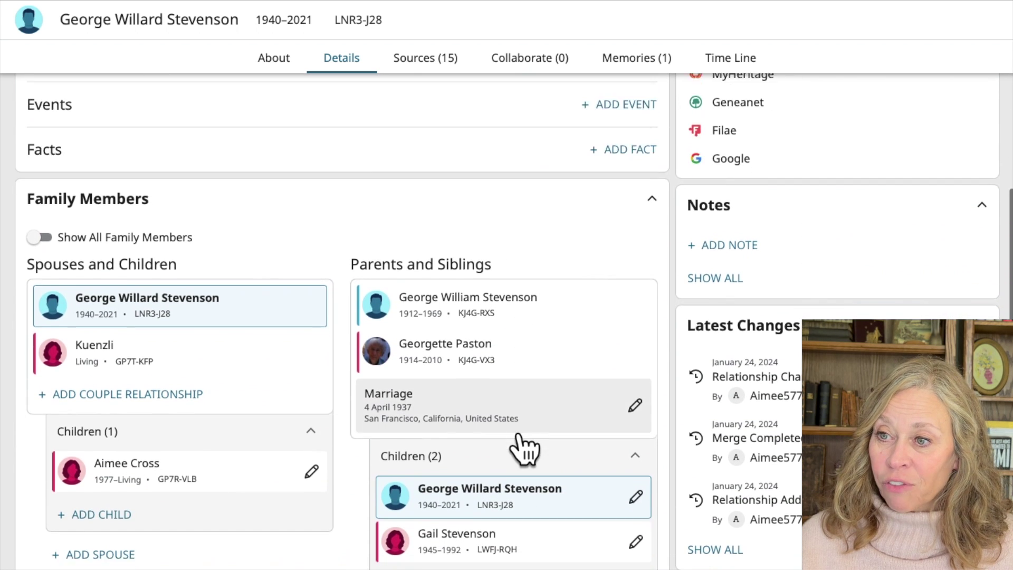
scroll(479, 175, up, 1)
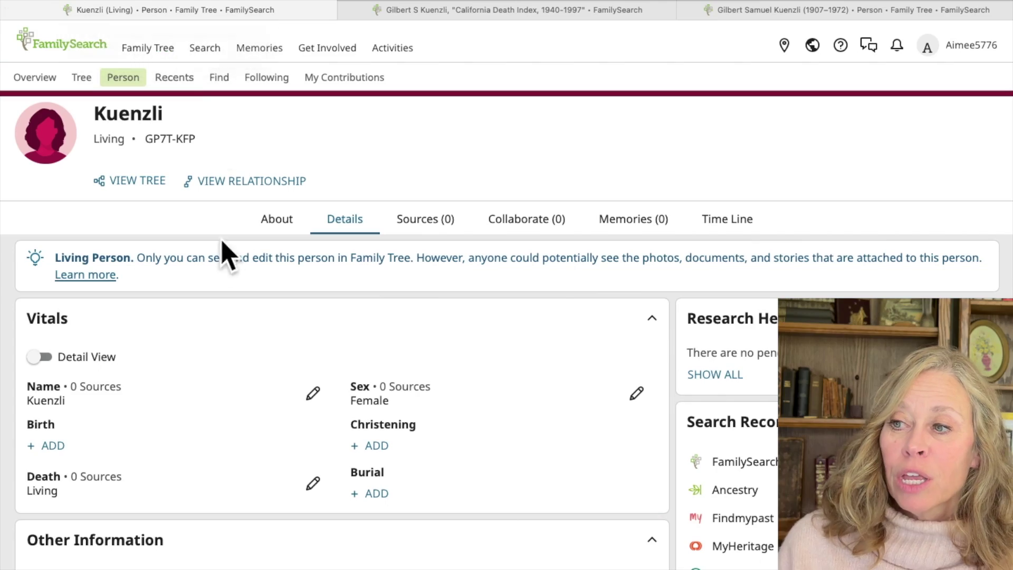
Step: Scroll the mother's person page down to the Family Members section
scroll(237, 443, down, 5)
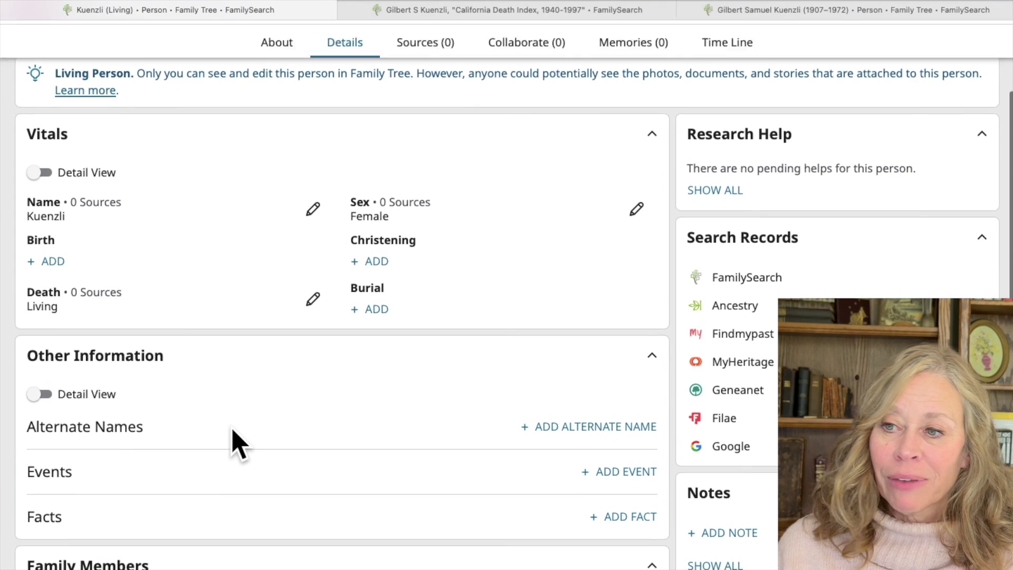
scroll(233, 430, down, 8)
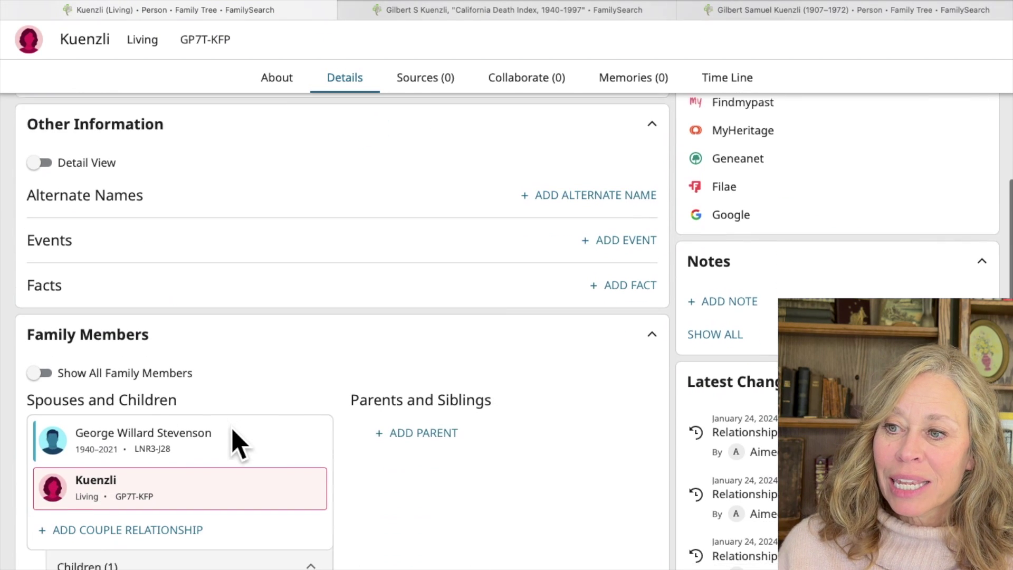
click(417, 369)
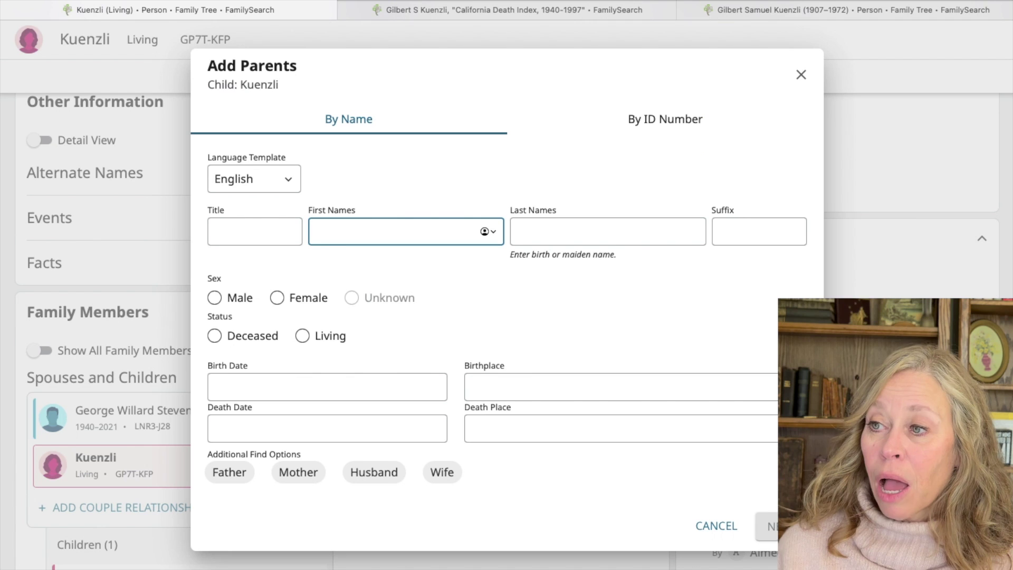
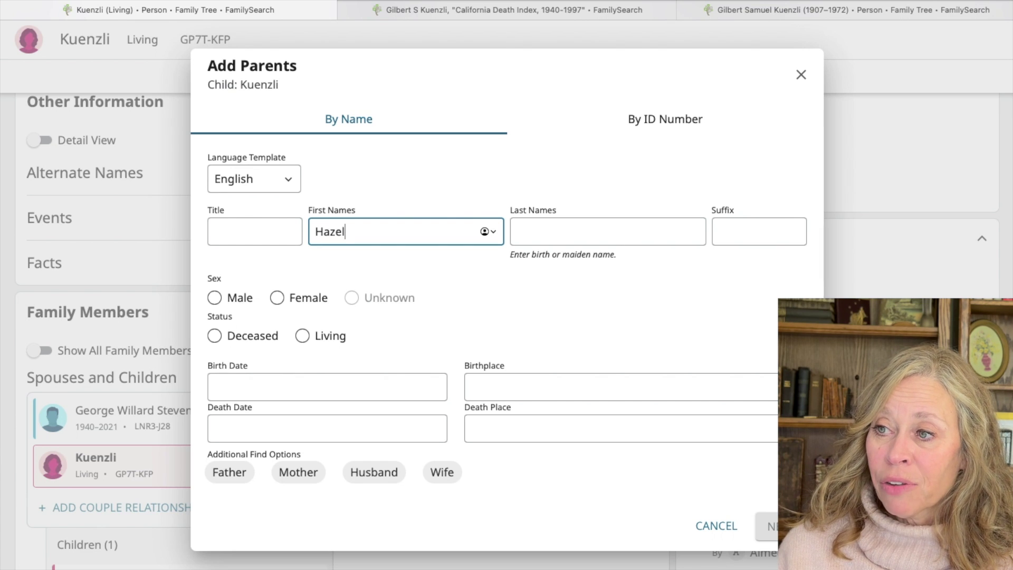
key(Tab)
key(Tab)
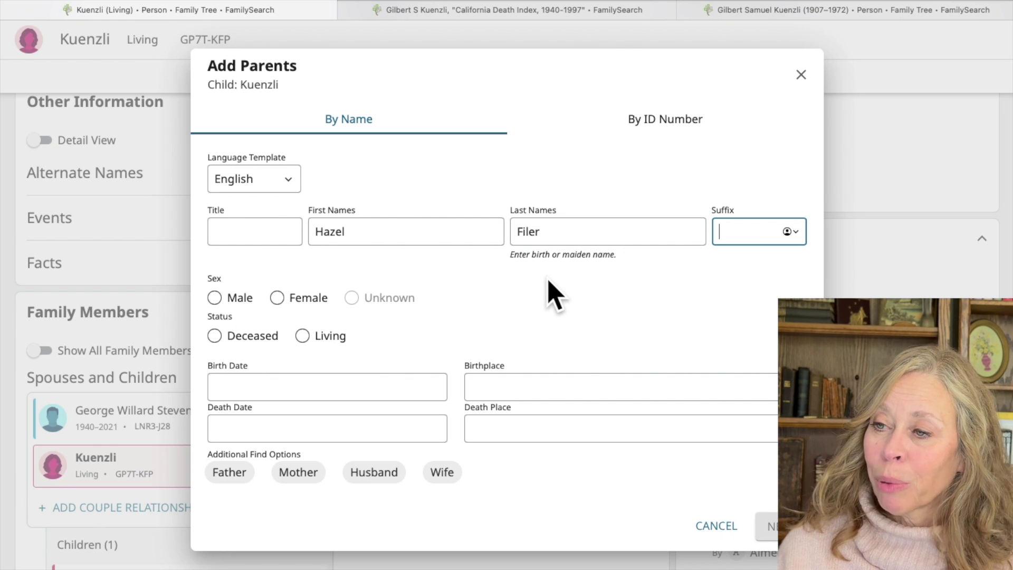
Step: Mark Hazel as a deceased female born in Kansas, United States, and search for tree matches
click(275, 299)
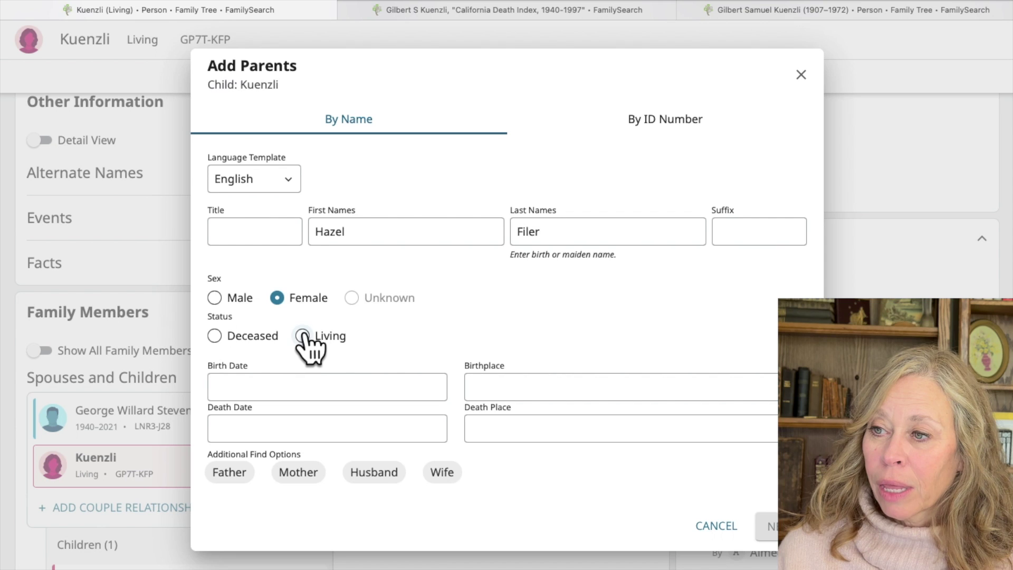
click(303, 336)
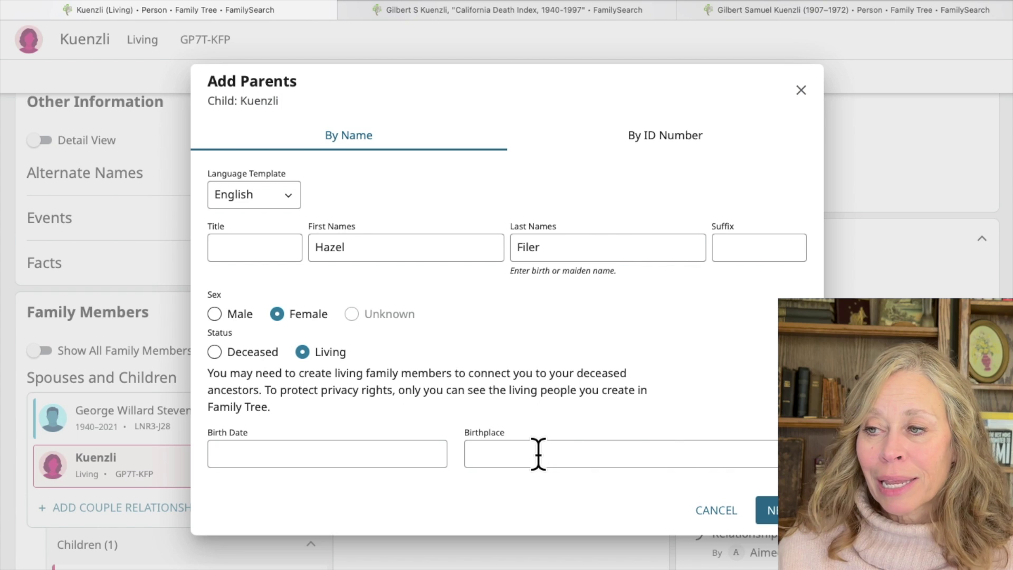
click(212, 352)
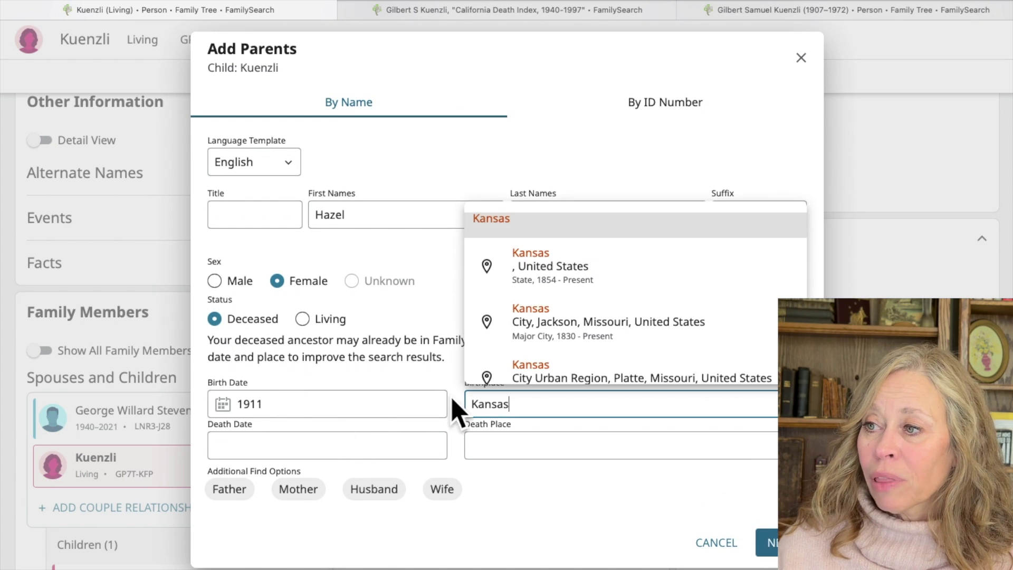
click(595, 255)
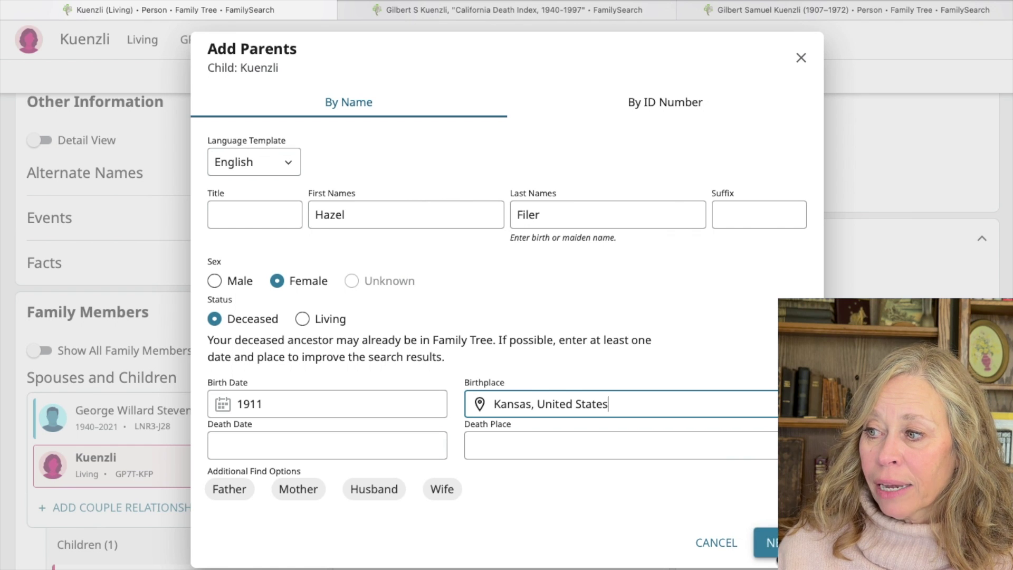
click(768, 542)
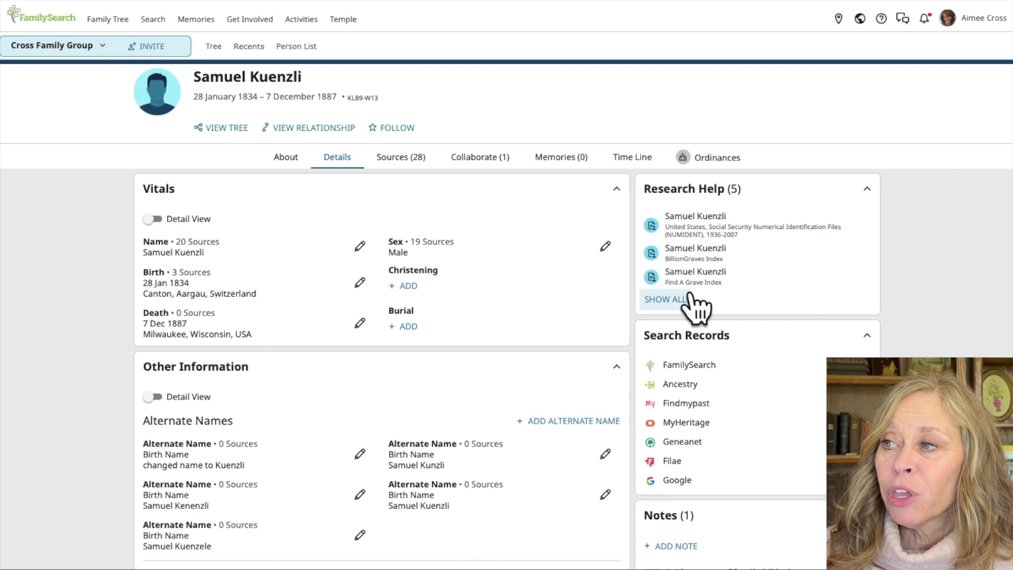
click(703, 367)
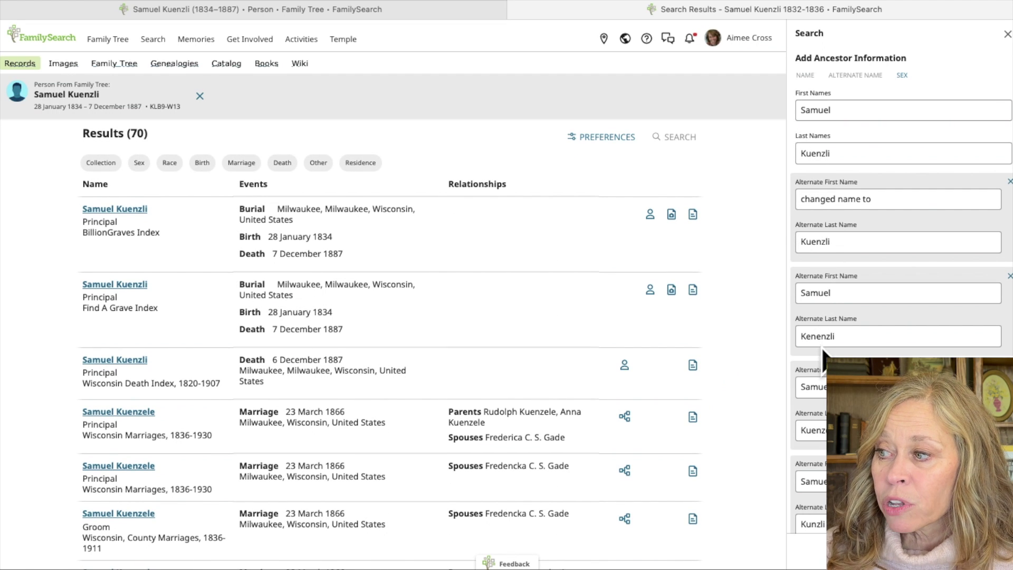
scroll(464, 401, down, 3)
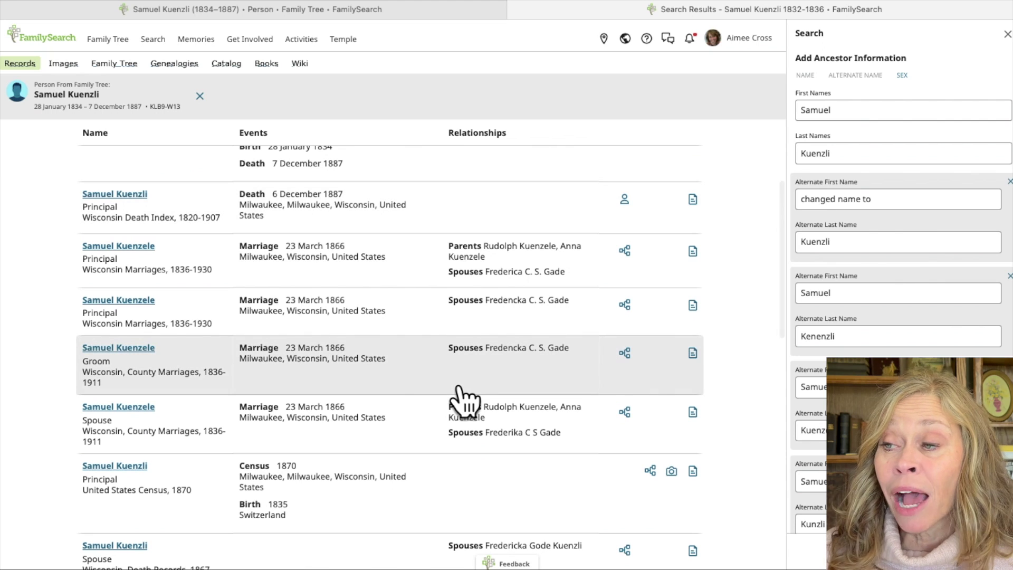
scroll(464, 401, up, 3)
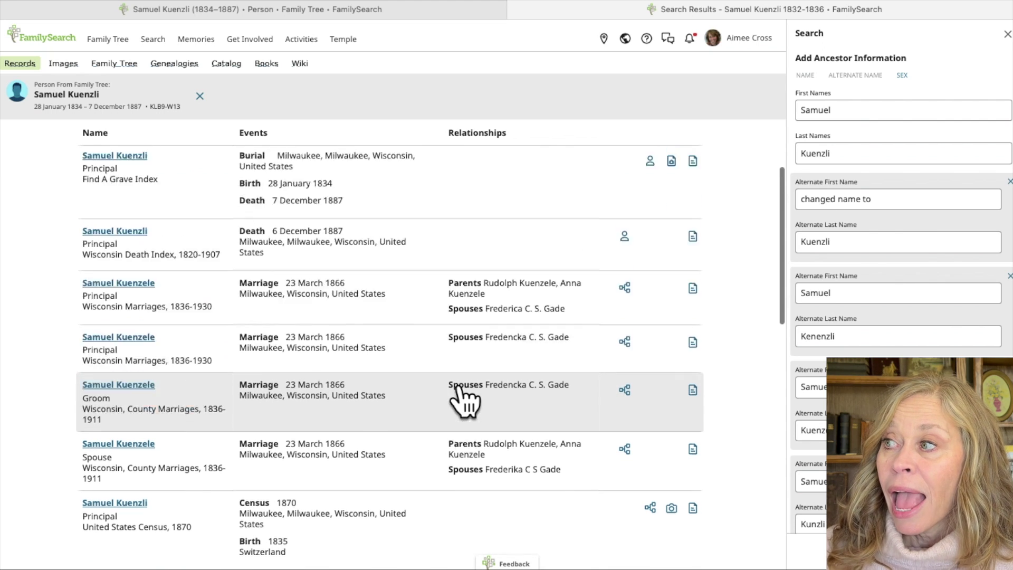
click(515, 9)
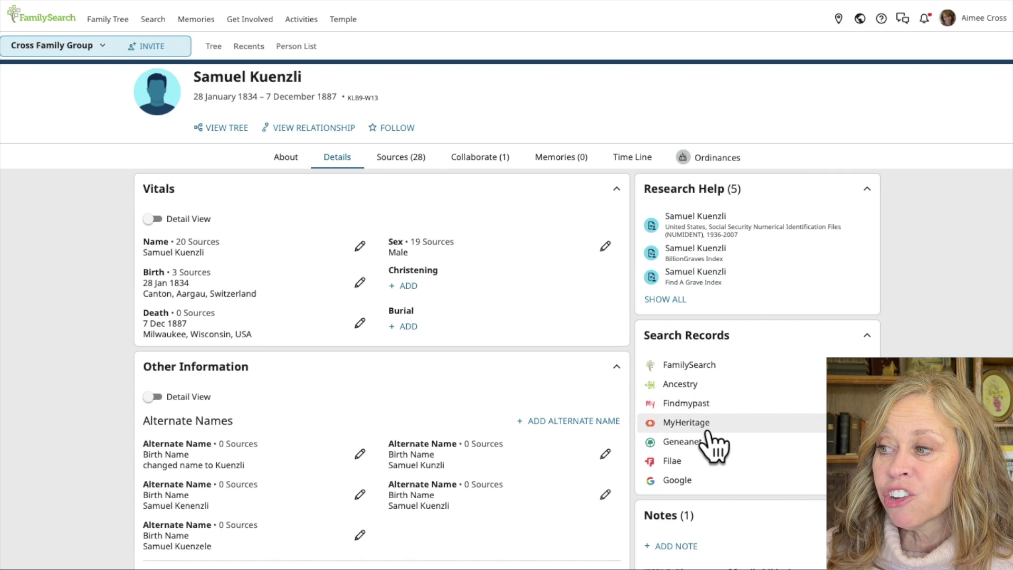
click(678, 480)
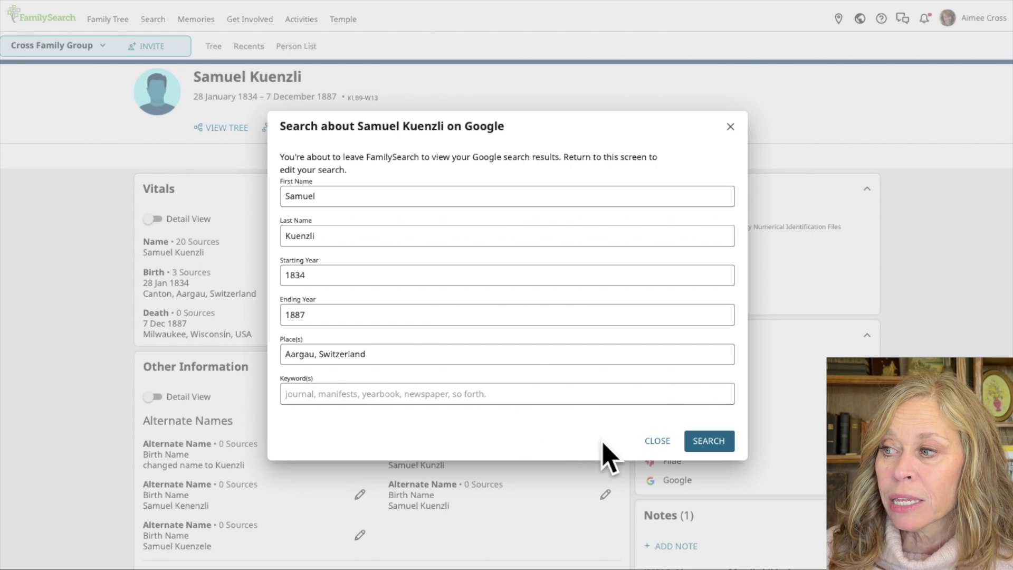
click(653, 445)
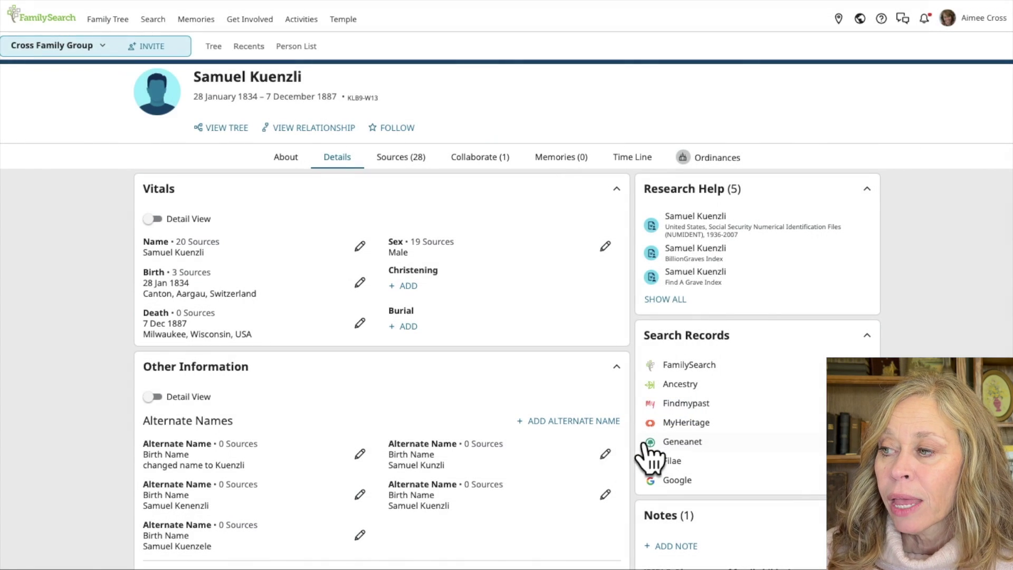
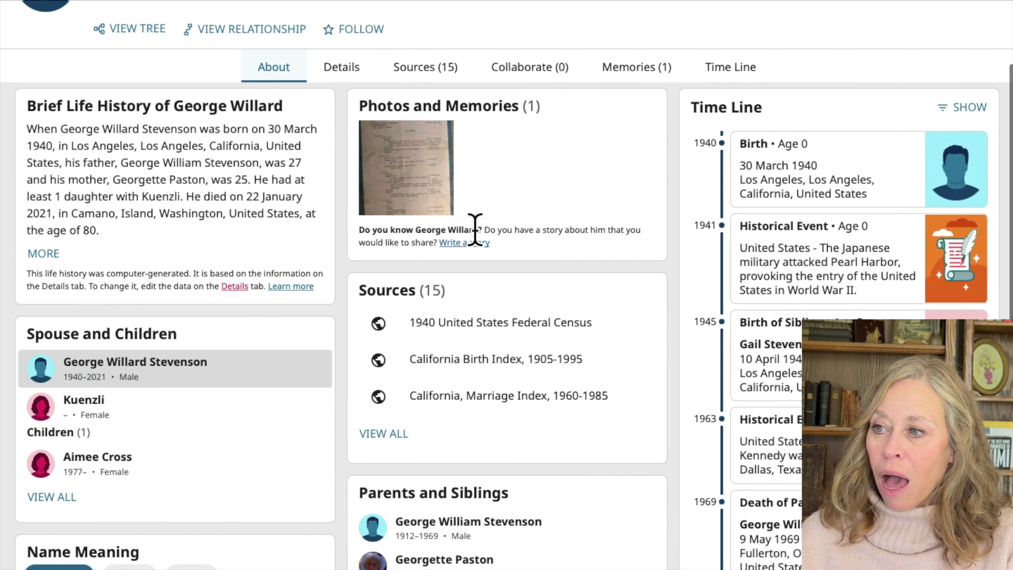
scroll(542, 470, down, 5)
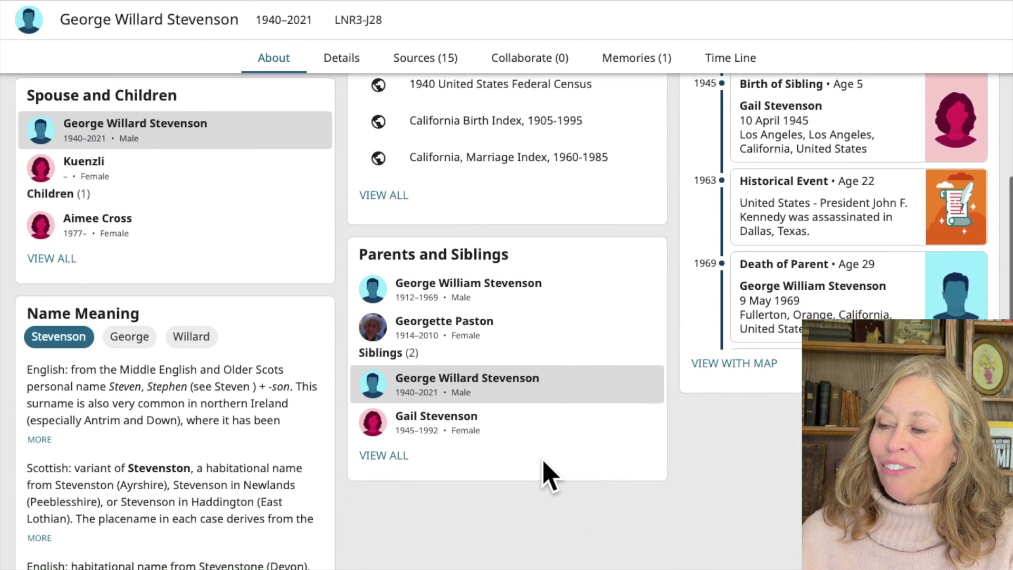
scroll(543, 470, down, 3)
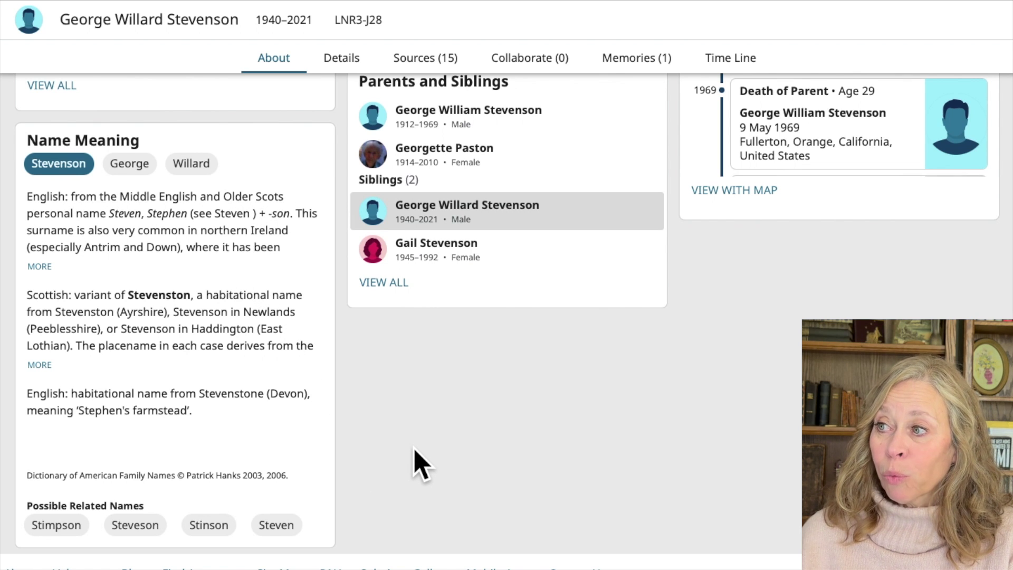
scroll(420, 464, down, 1)
scroll(421, 465, up, 3)
scroll(420, 464, up, 5)
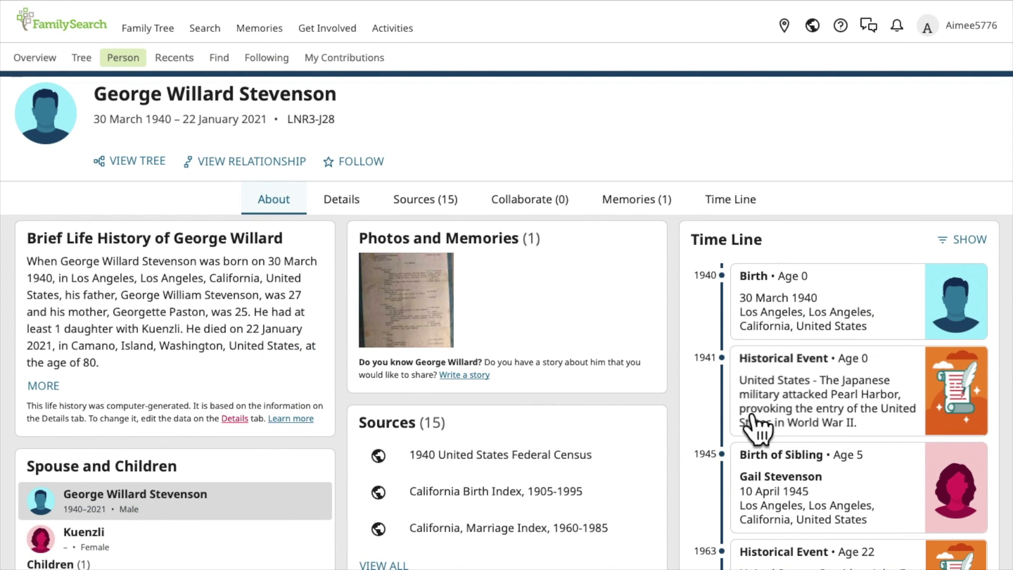
scroll(817, 443, down, 2)
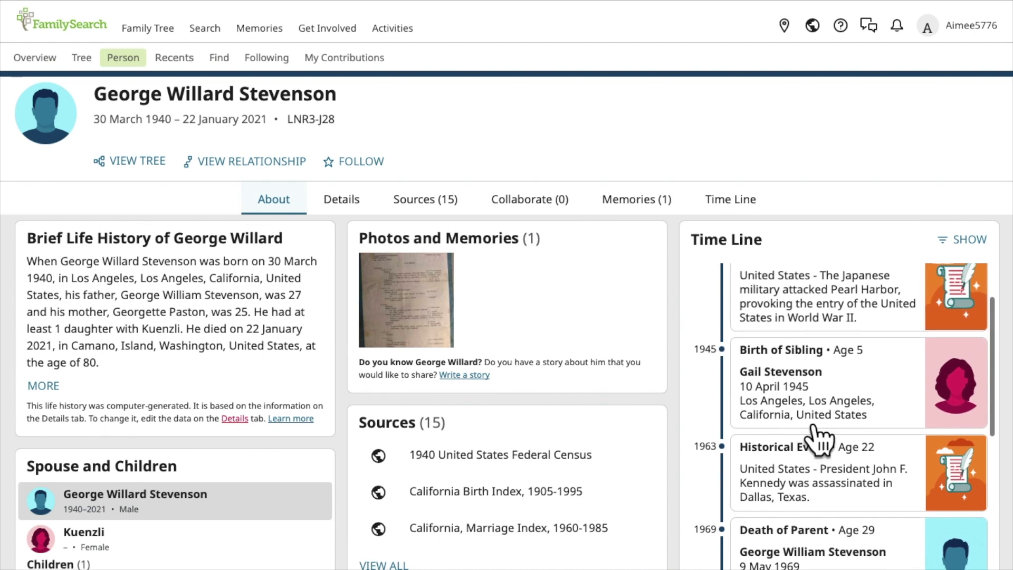
scroll(841, 499, down, 3)
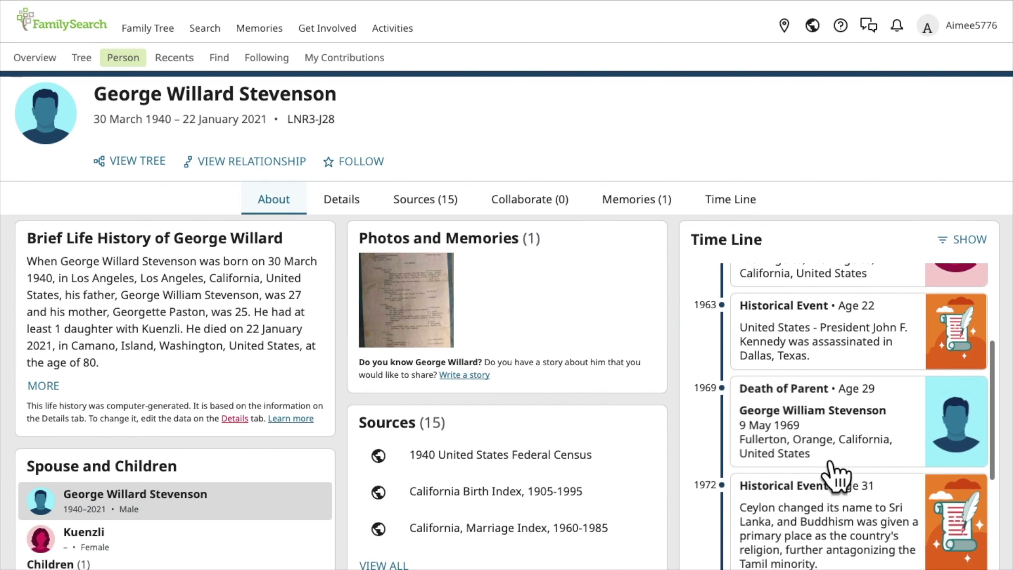
scroll(837, 474, up, 5)
click(348, 203)
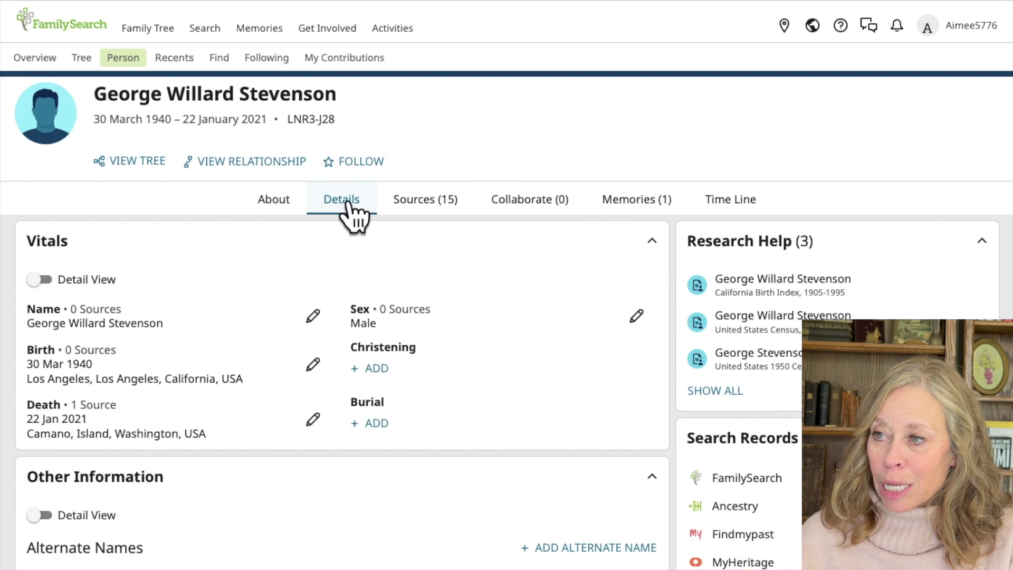
click(430, 214)
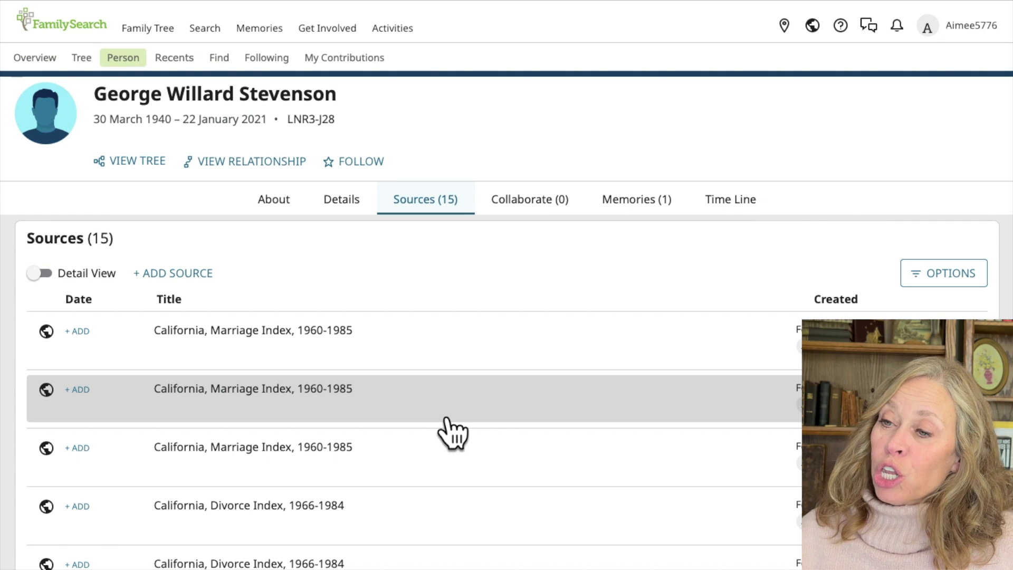
scroll(451, 432, down, 4)
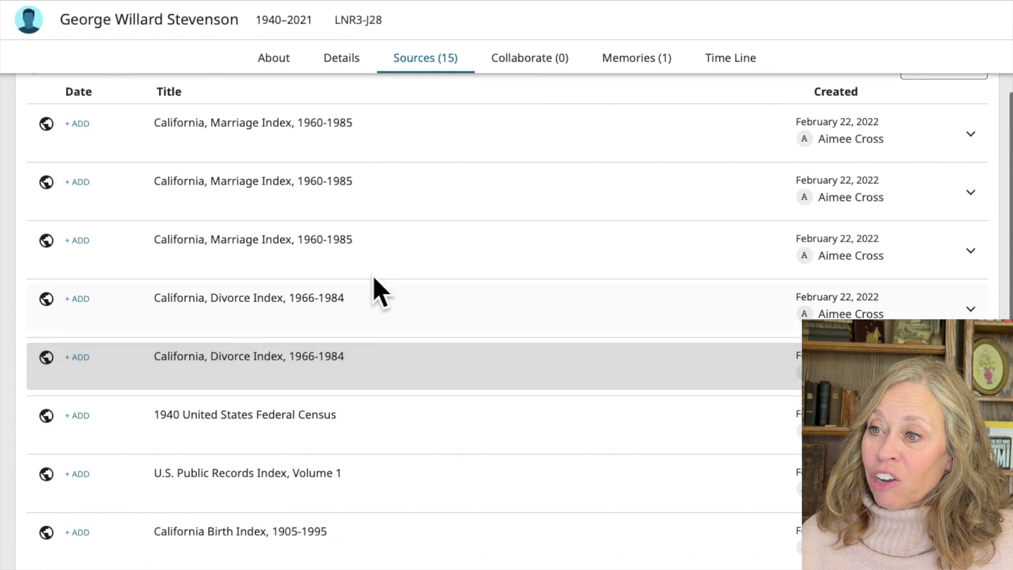
scroll(369, 468, down, 2)
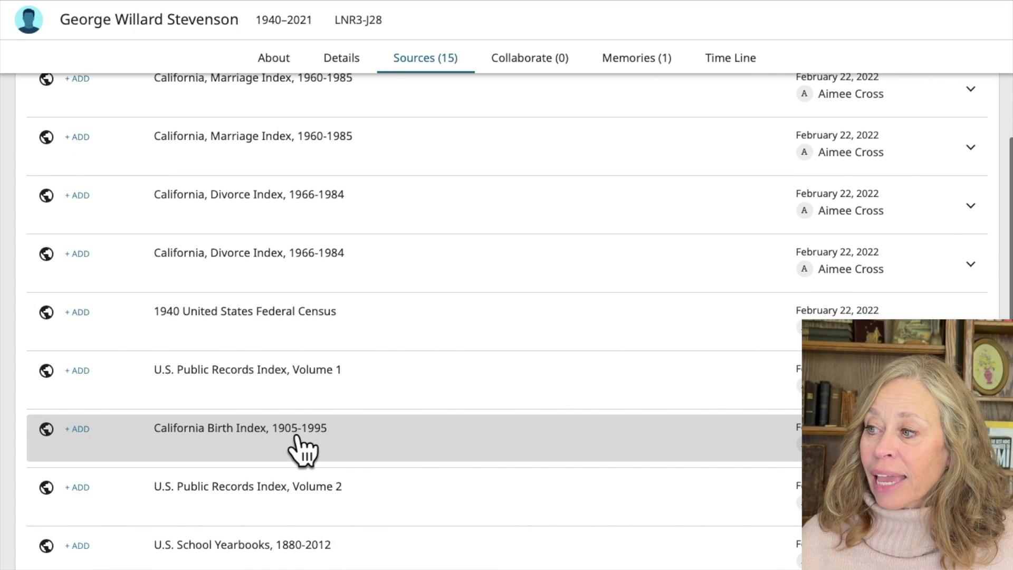
scroll(303, 448, down, 7)
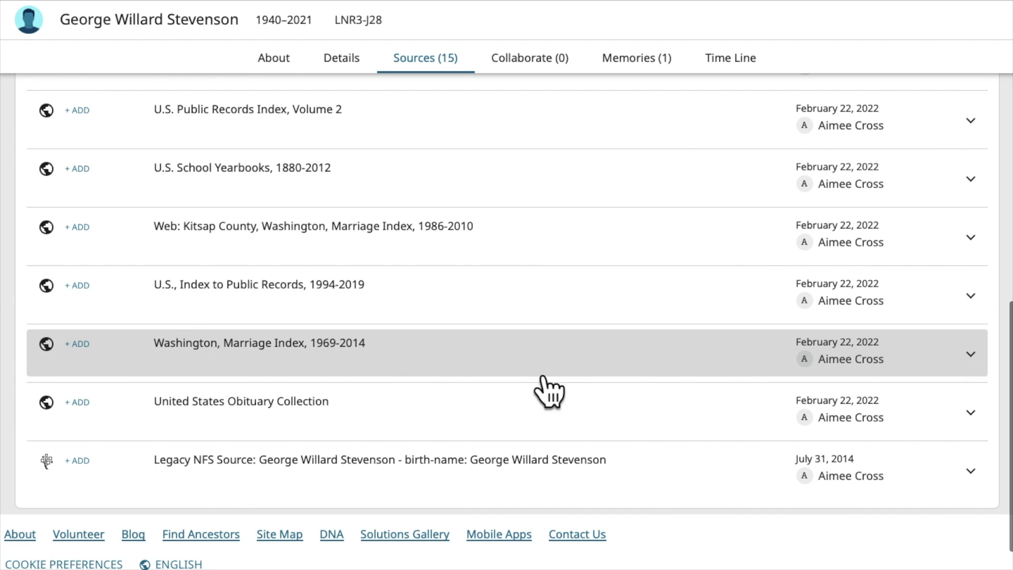
Step: Expand and collapse the Washington Marriage Index source, then show the empty Collaborate (0) section
click(969, 354)
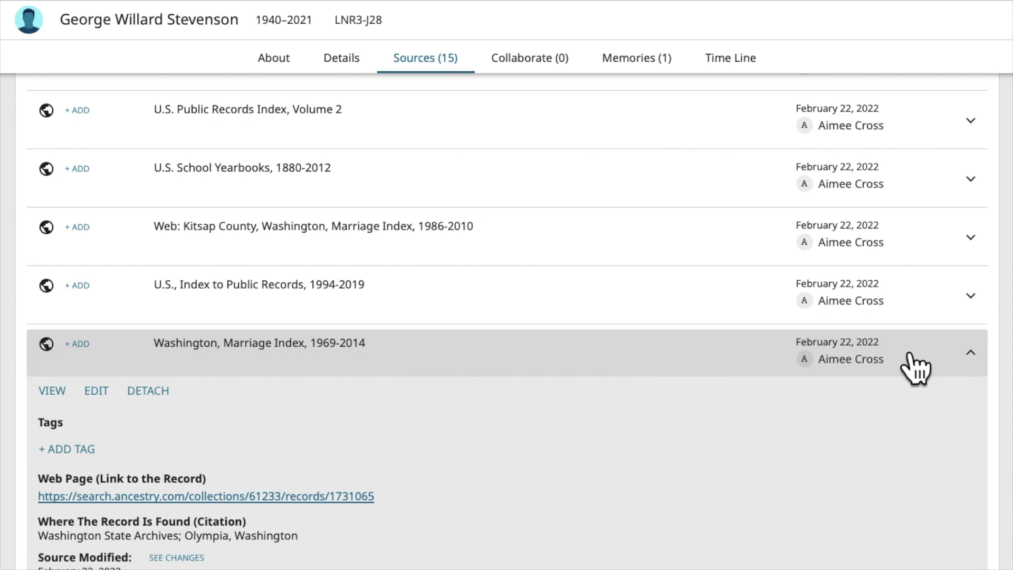
scroll(502, 482, down, 5)
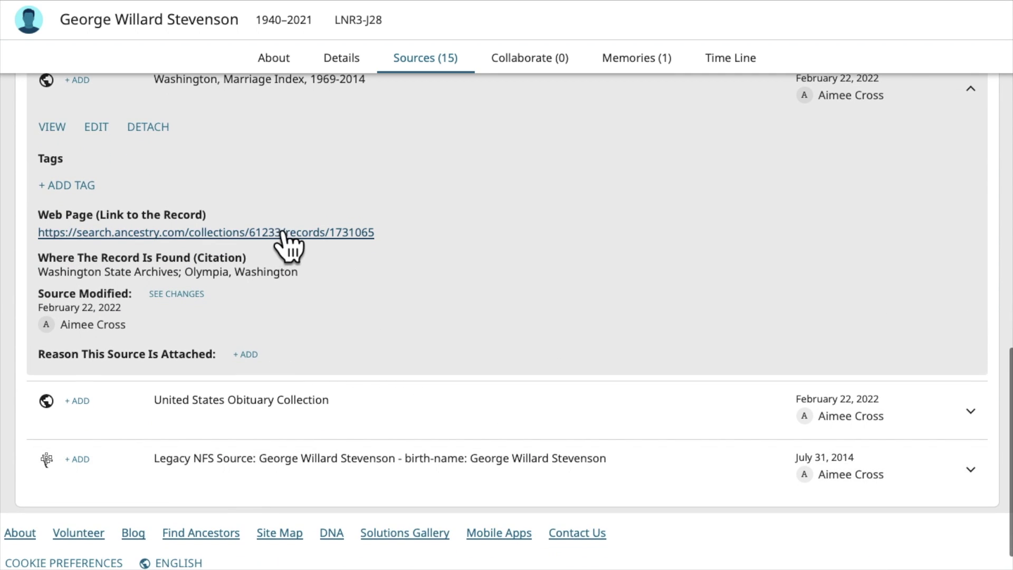
scroll(443, 231, up, 5)
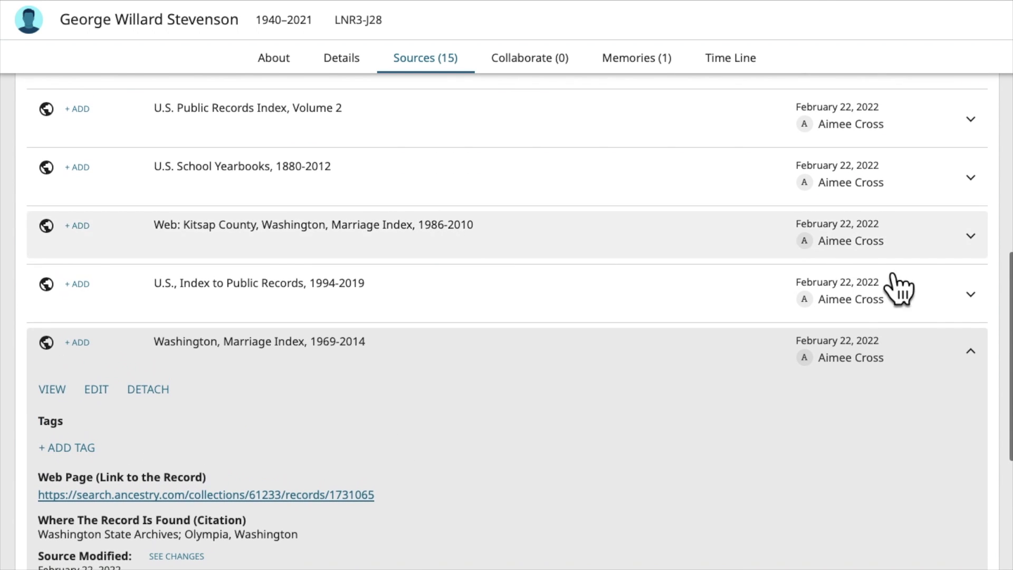
click(974, 354)
scroll(543, 255, up, 8)
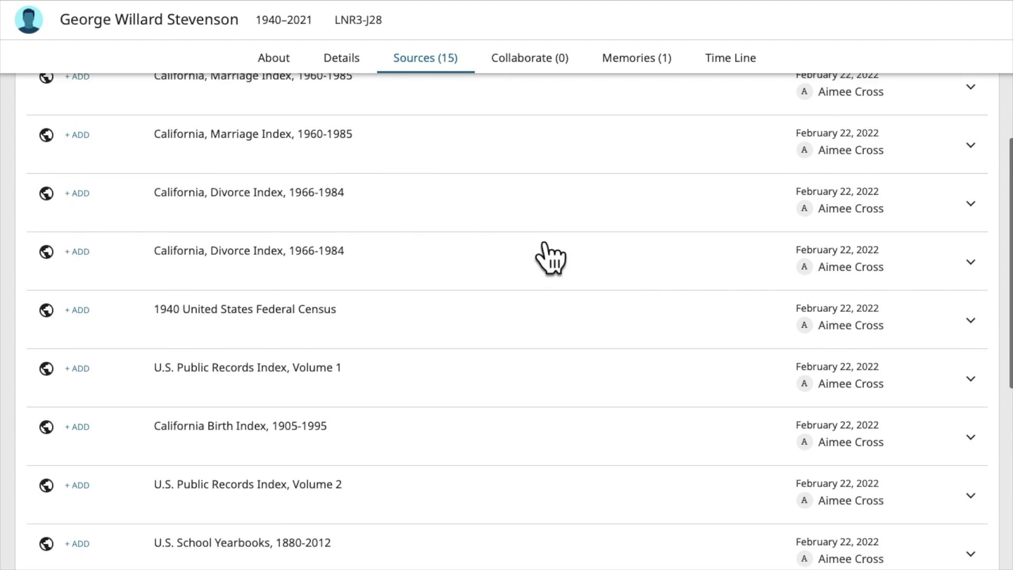
click(530, 57)
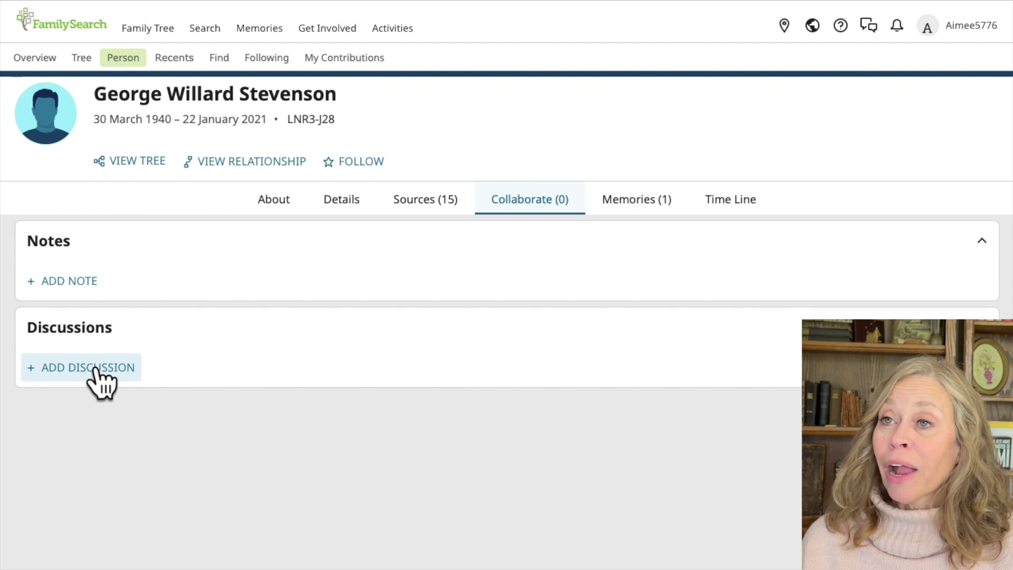
Step: Look at George's Memories (1), then show his Time Line of life events with the map
click(635, 209)
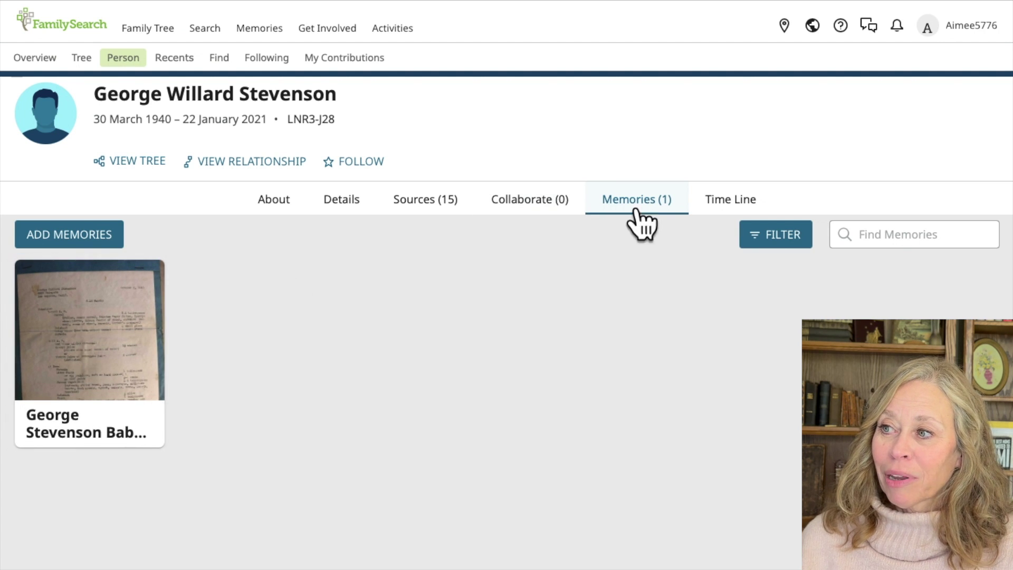
click(724, 206)
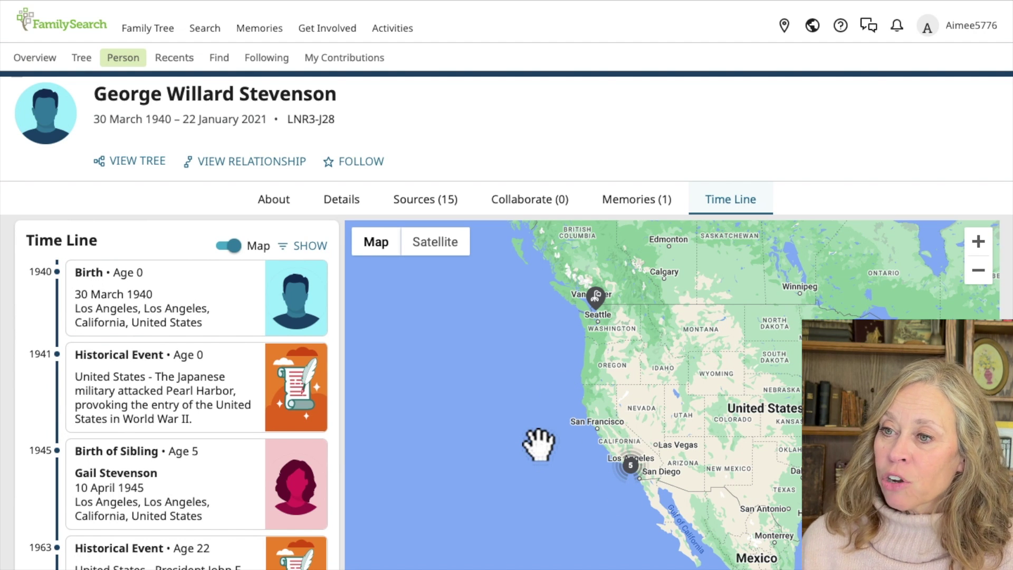
Step: Zoom the time-line map in over California to the 5-event cluster at Los Angeles
scroll(182, 534, down, 4)
scroll(182, 534, down, 3)
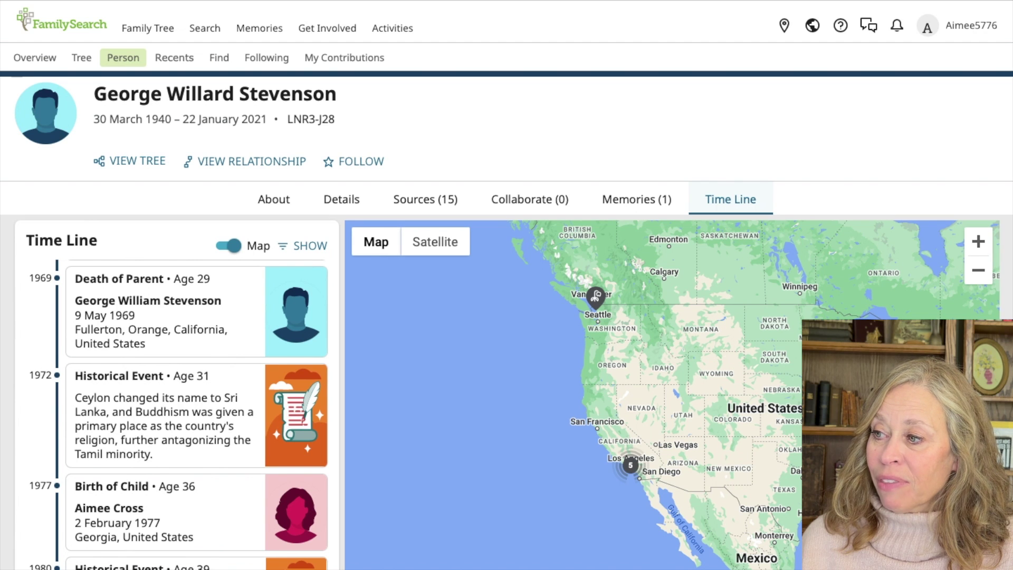
click(979, 242)
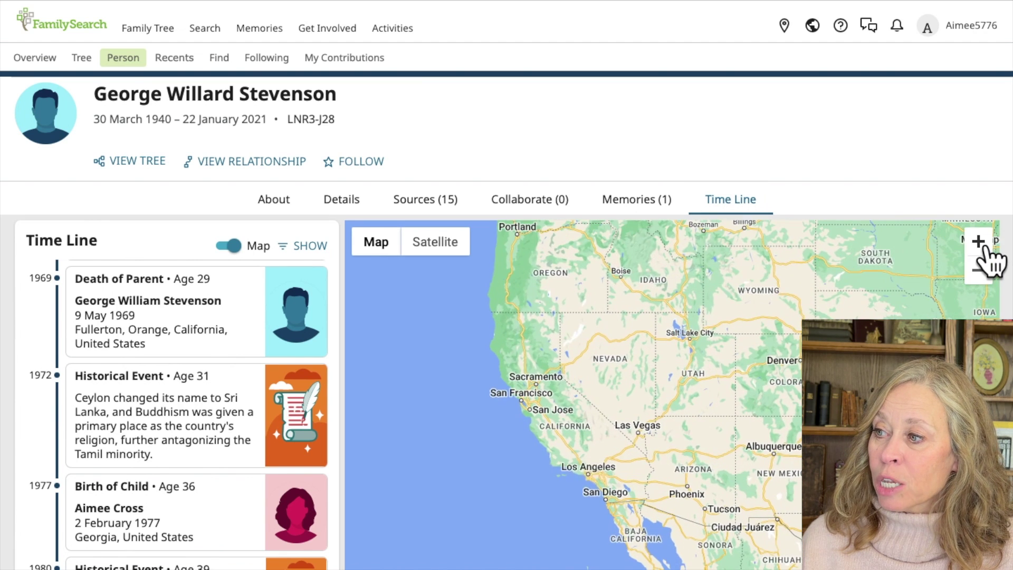
click(978, 241)
drag(593, 475, 646, 417)
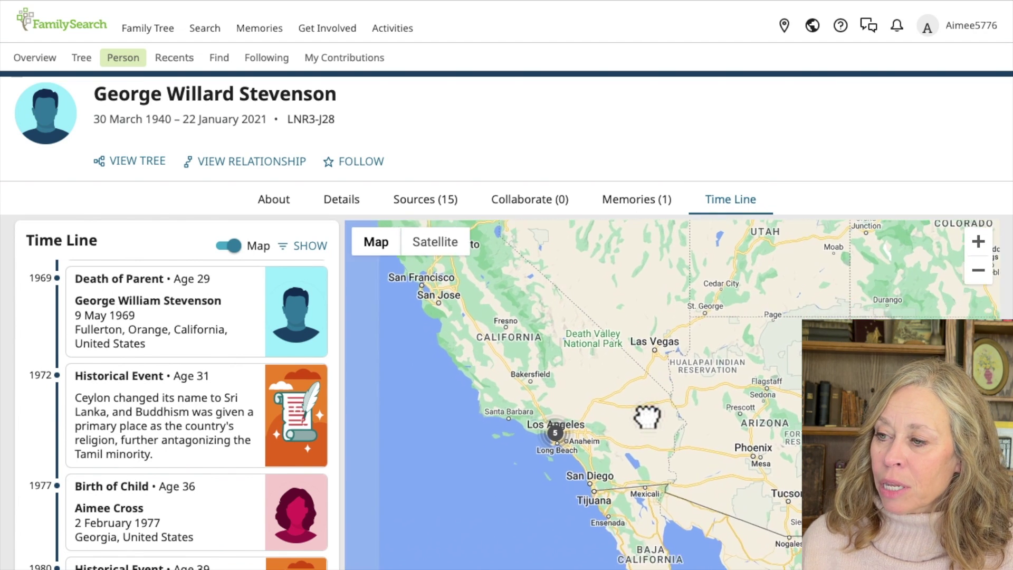
scroll(927, 290, down, 2)
click(979, 130)
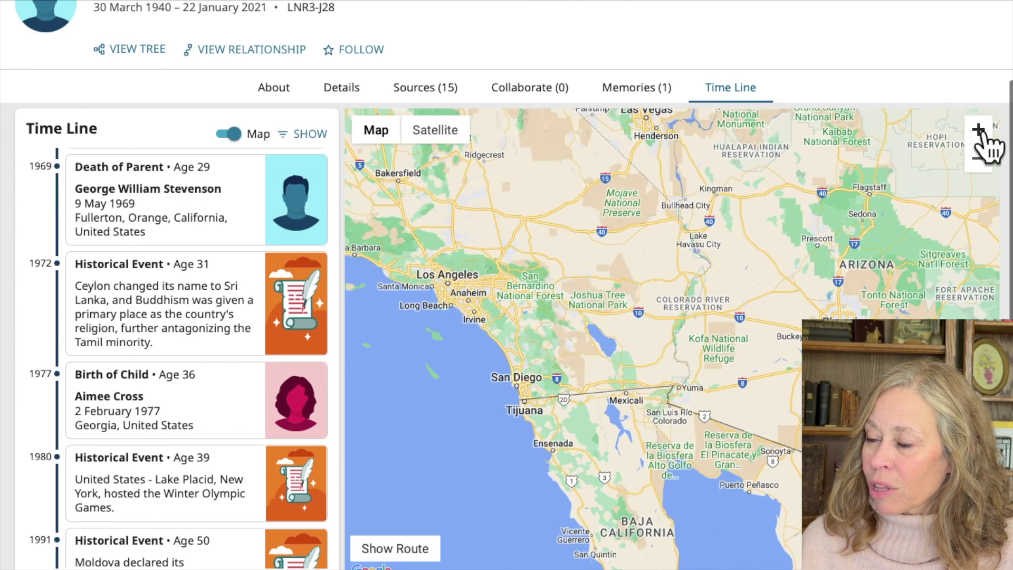
click(446, 286)
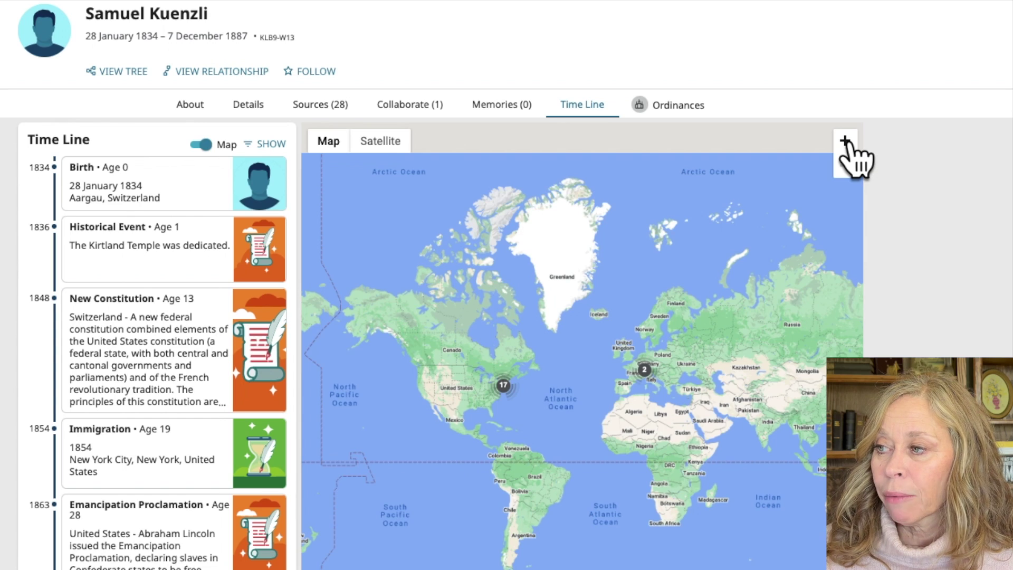
click(845, 142)
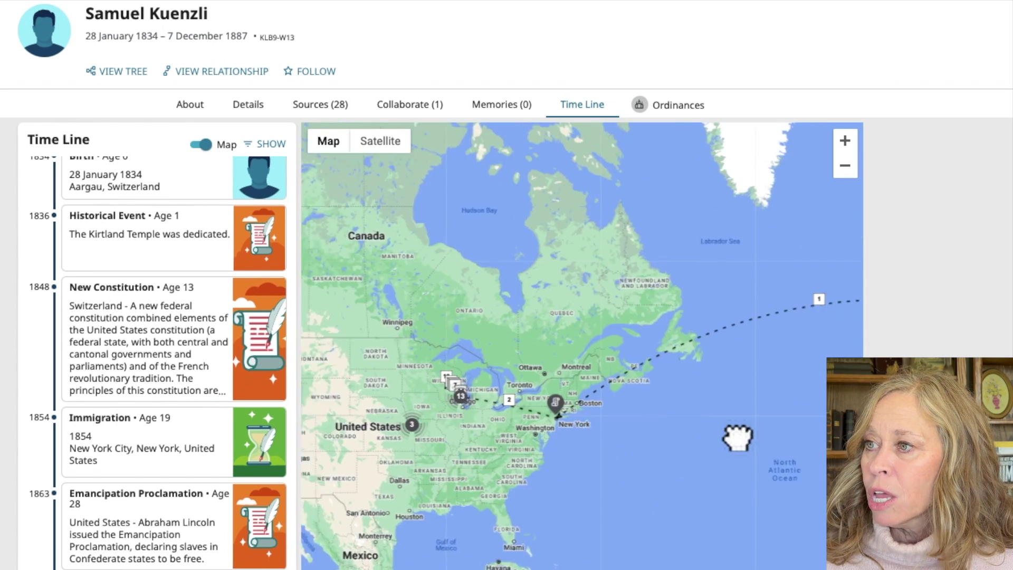
drag(737, 438, 588, 465)
drag(670, 441, 477, 457)
drag(477, 421, 708, 430)
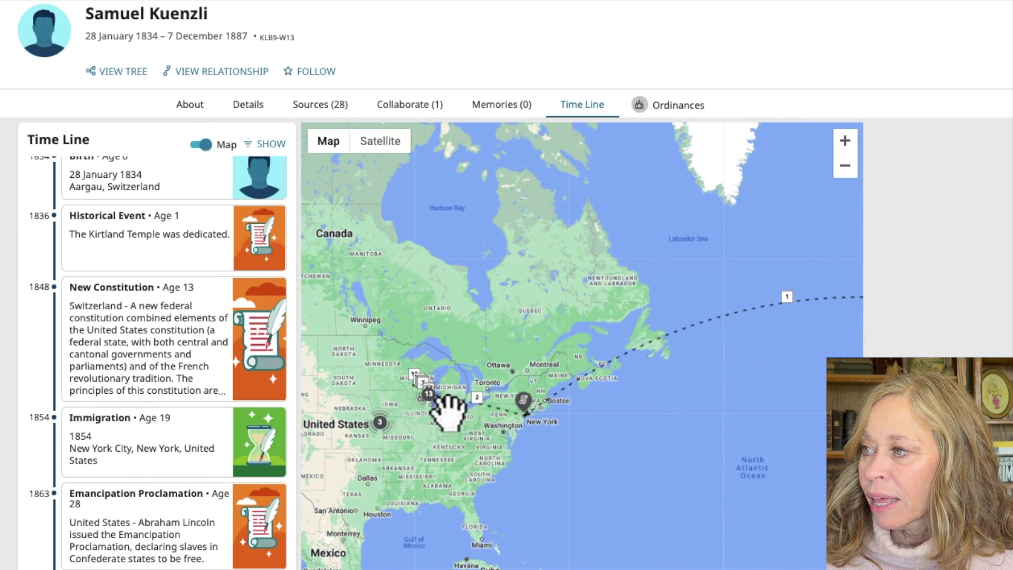
click(844, 141)
drag(552, 393, 714, 366)
click(846, 141)
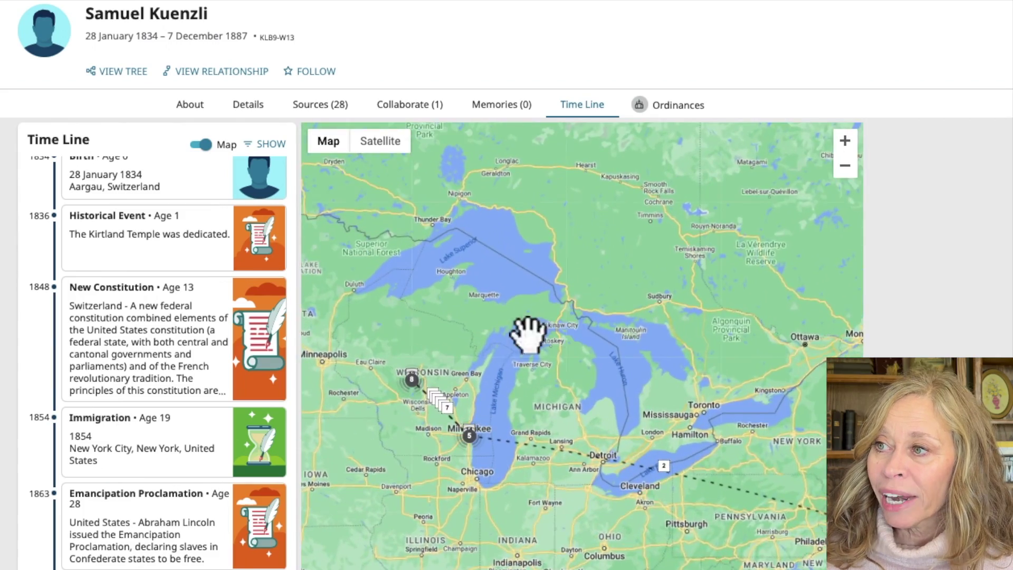
drag(563, 323, 618, 351)
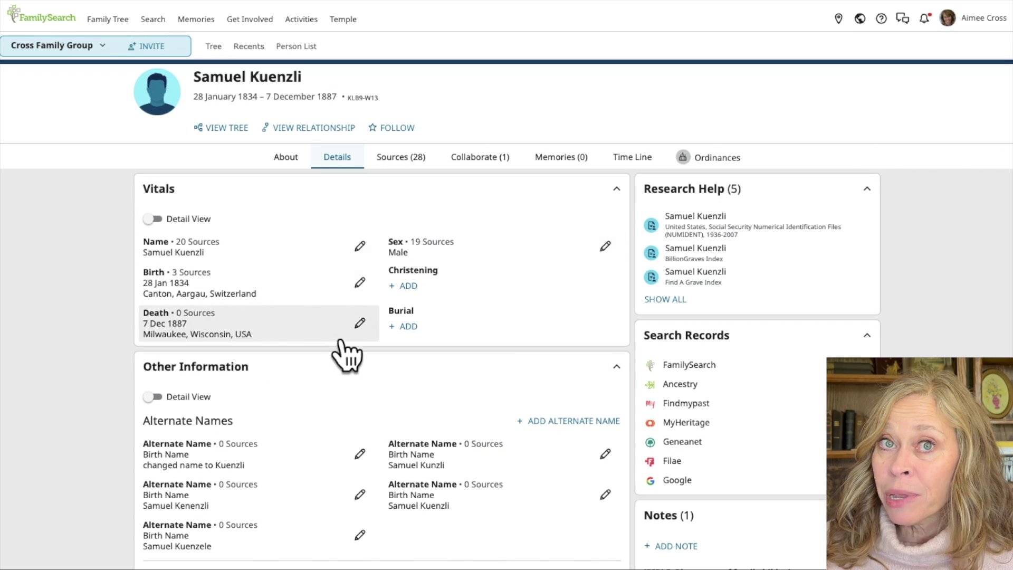
drag(326, 404, 361, 303)
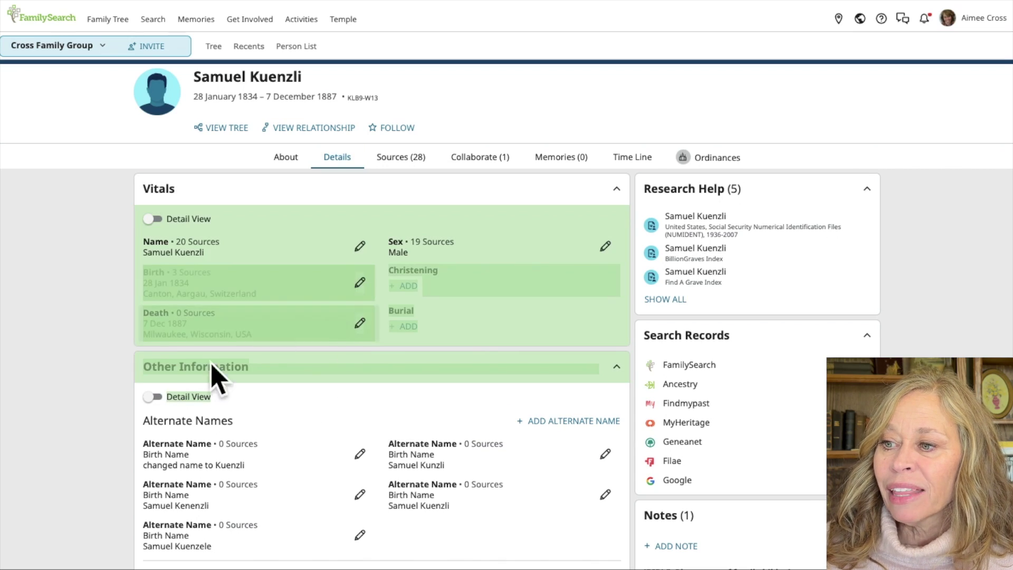
click(67, 515)
scroll(68, 514, down, 5)
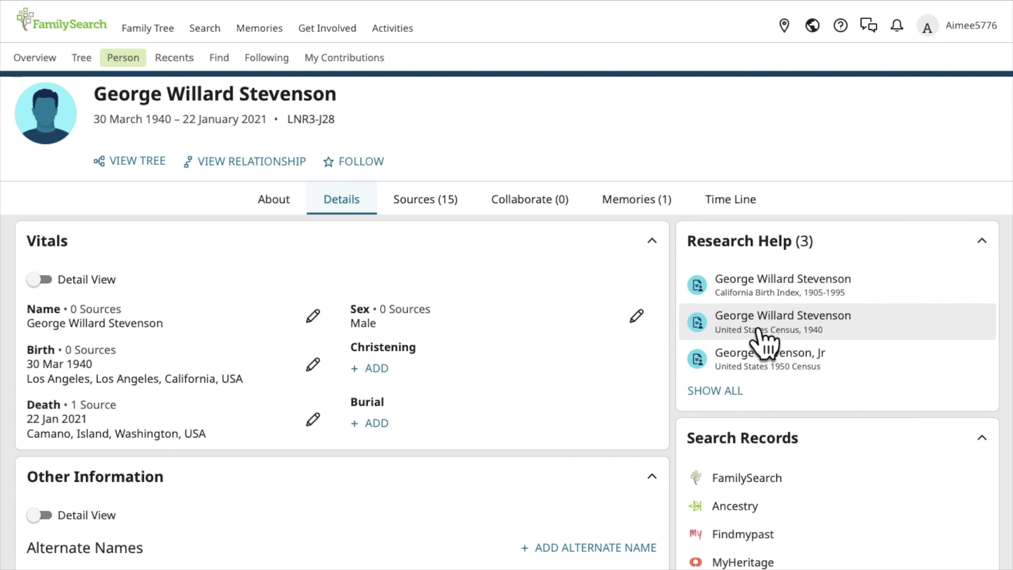
Step: Open the California Birth Index, 1905-1995 hint in the Record Information panel
click(770, 285)
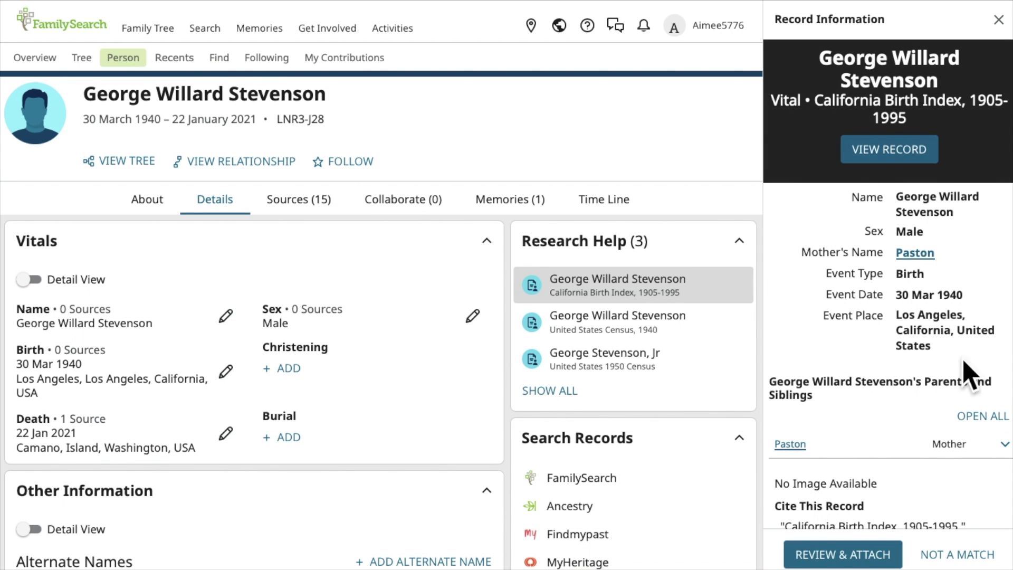
Step: View the full California Birth Index record in a new browser tab, then return to George's page
right_click(877, 149)
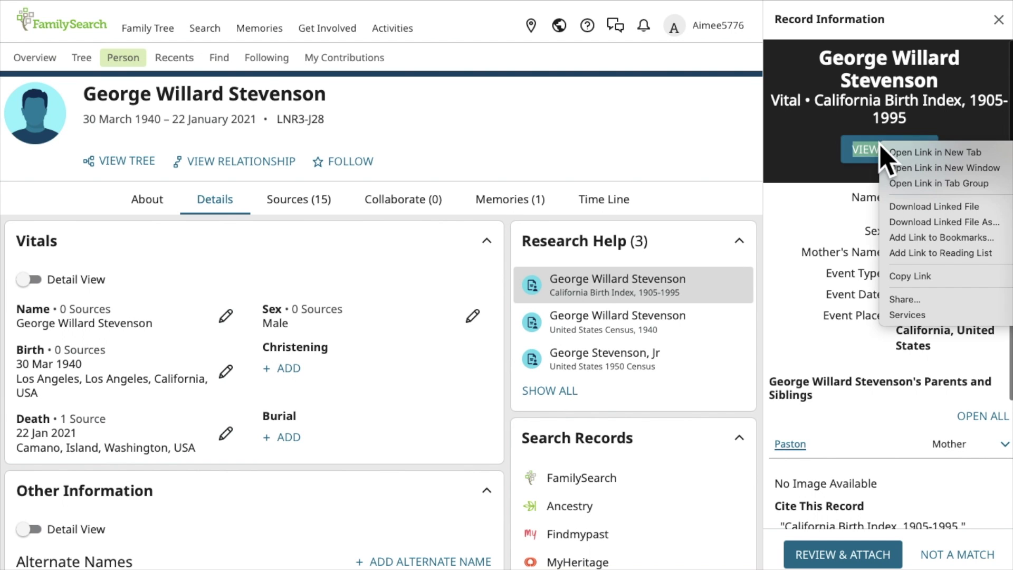
click(904, 151)
click(744, 9)
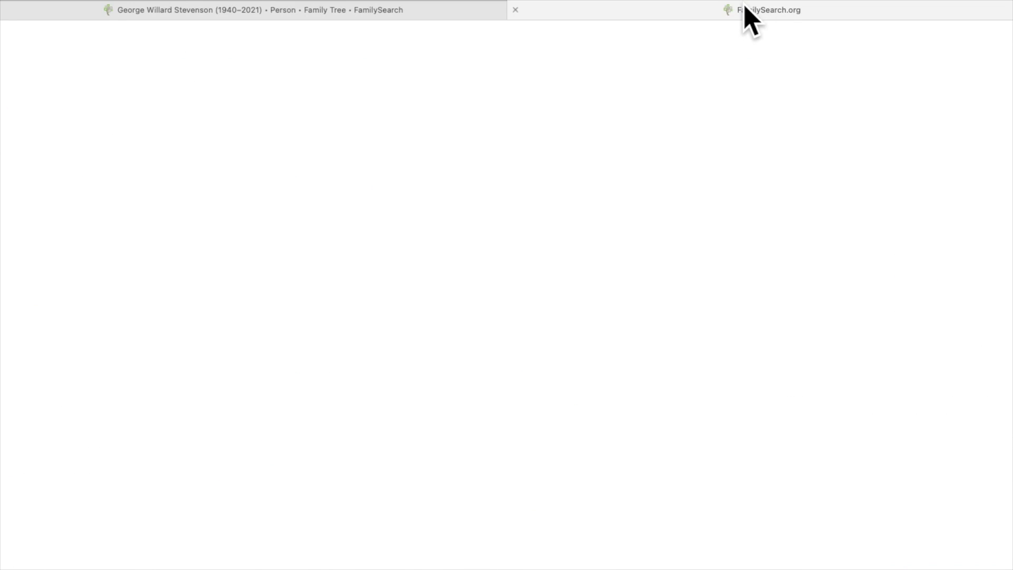
scroll(596, 464, up, 2)
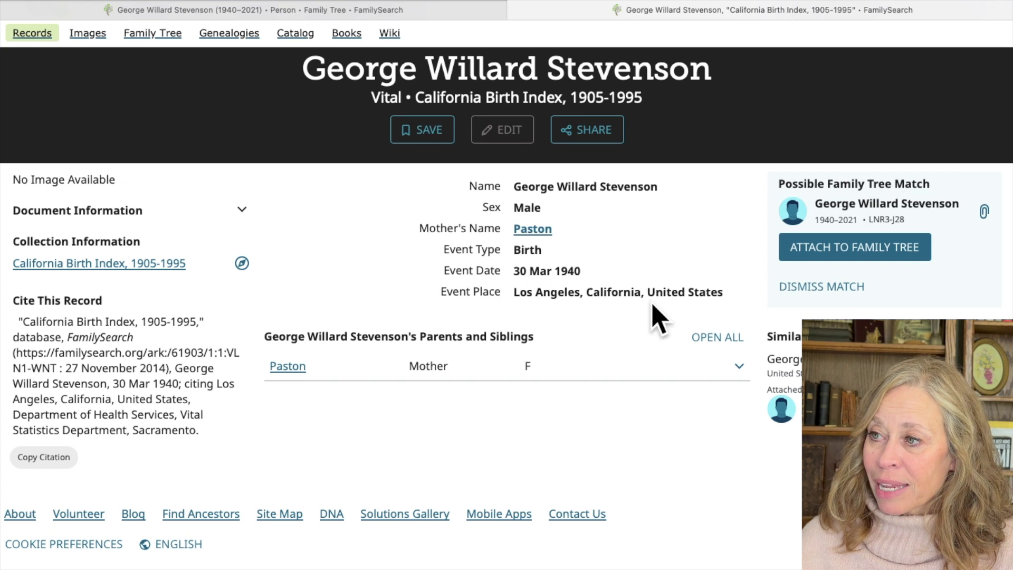
click(409, 12)
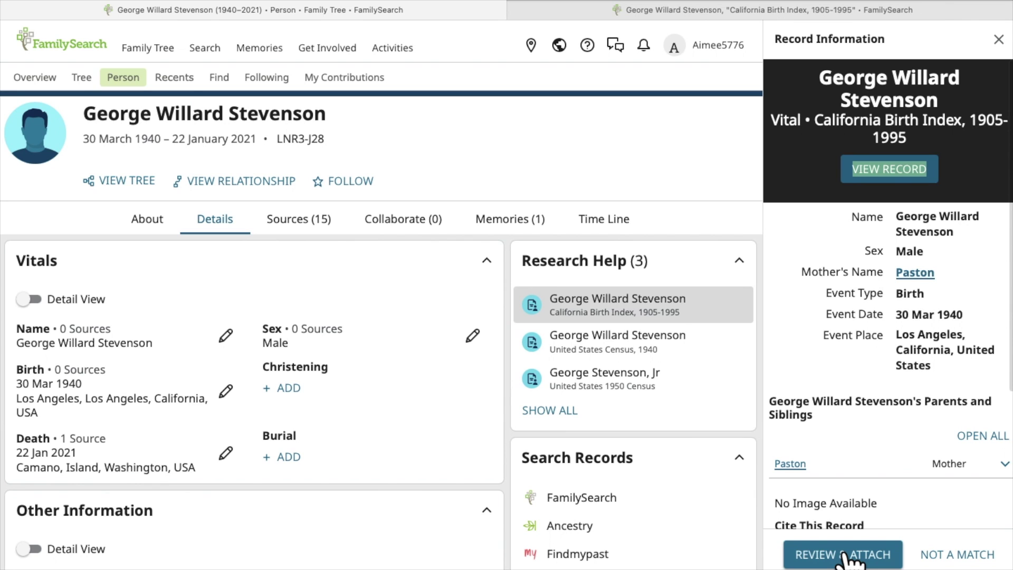
click(844, 555)
scroll(482, 470, down, 2)
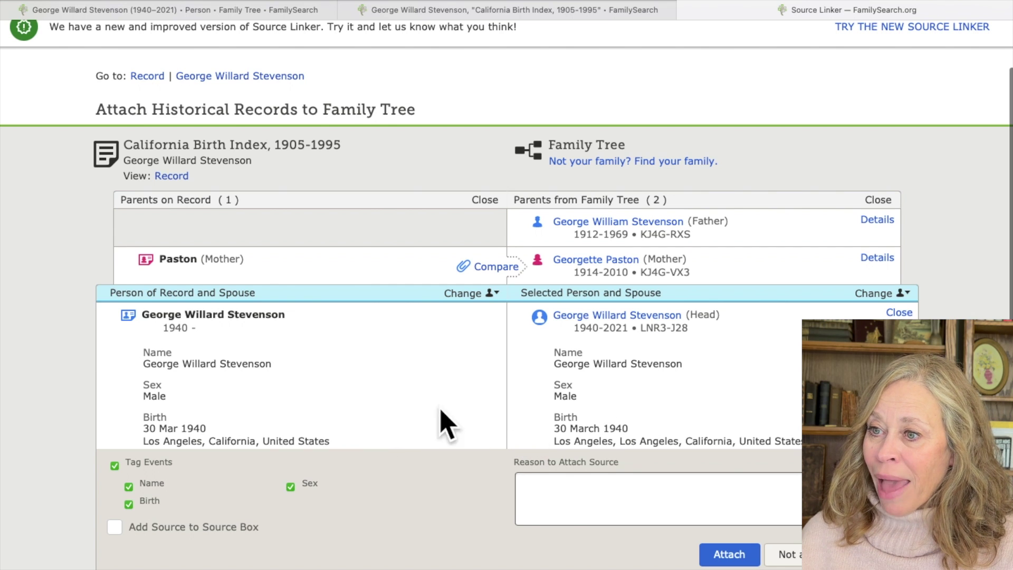
scroll(528, 405, down, 2)
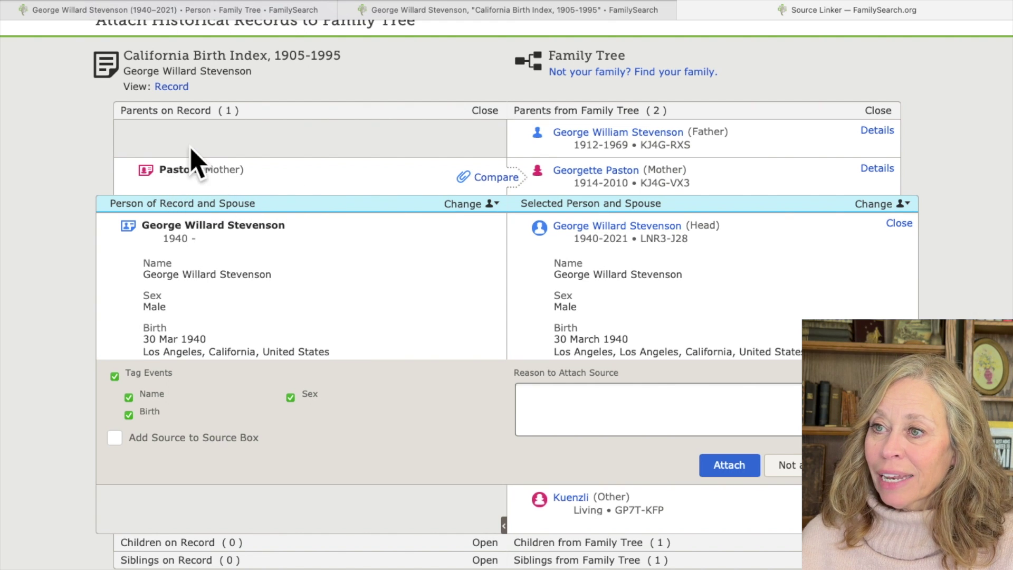
click(496, 177)
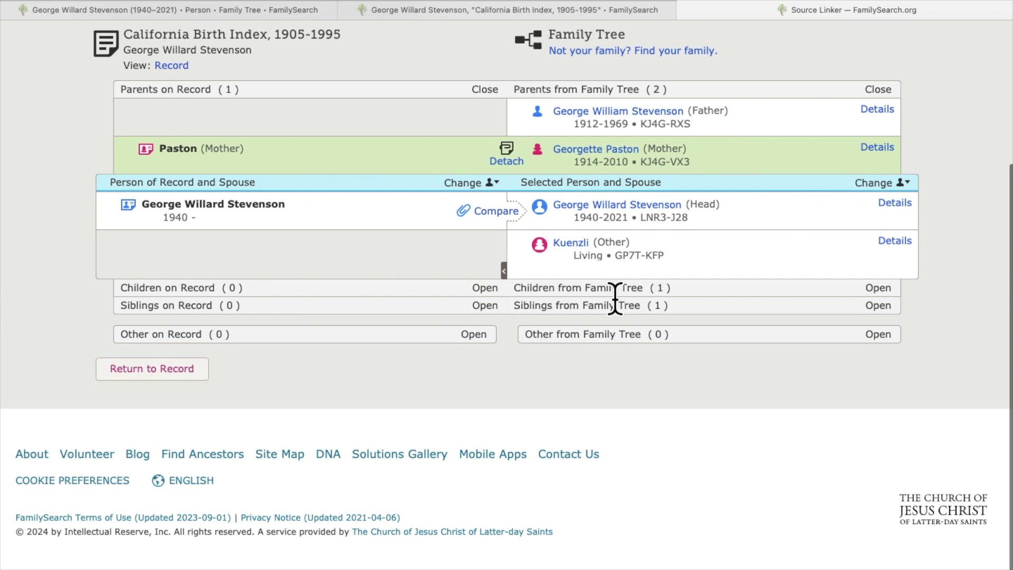
click(499, 212)
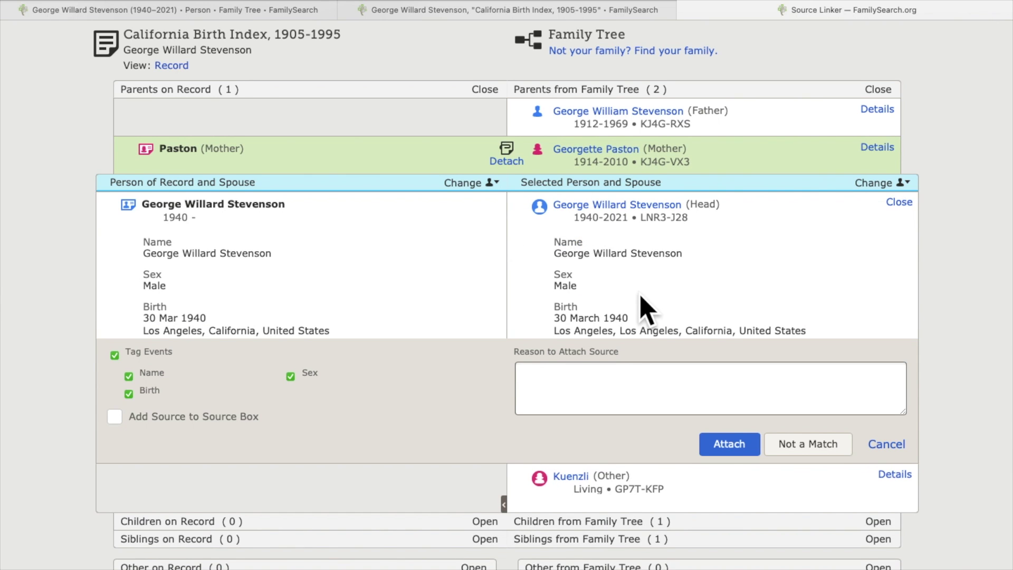
scroll(680, 309, down, 3)
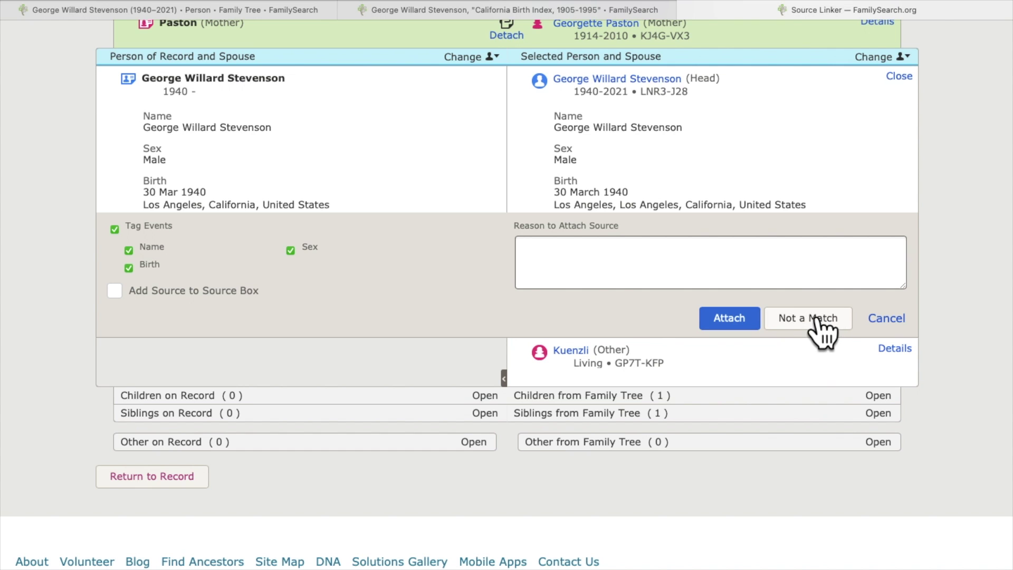
click(720, 321)
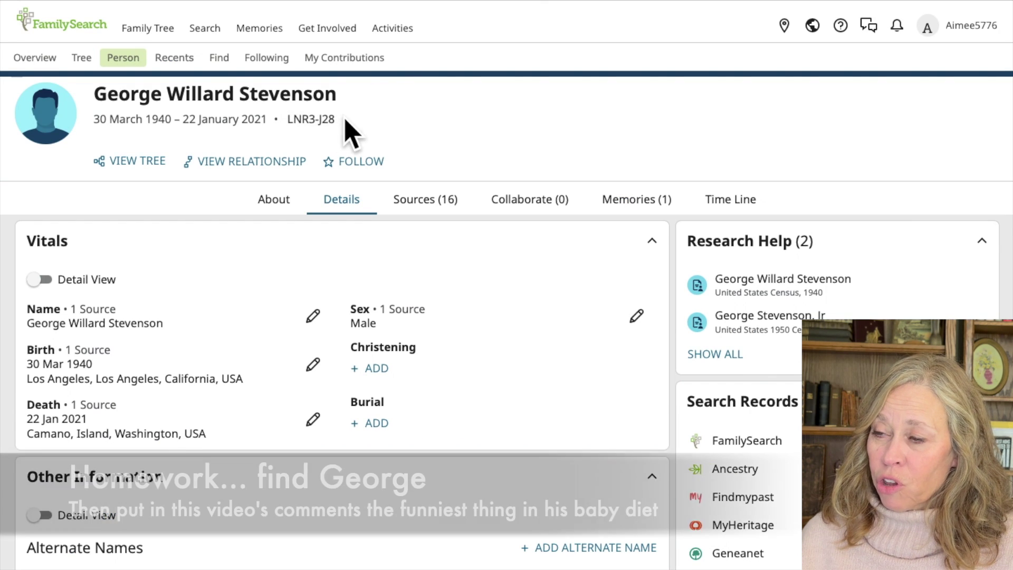
Step: Copy George's ID LNR3-J28 and open the full 1940 United States Census hint record
click(344, 126)
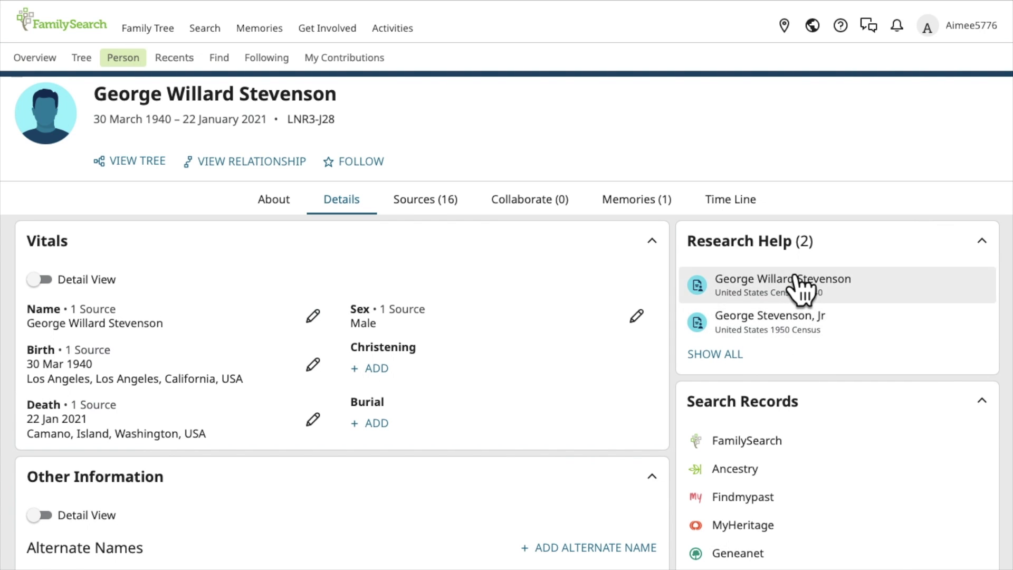
click(801, 286)
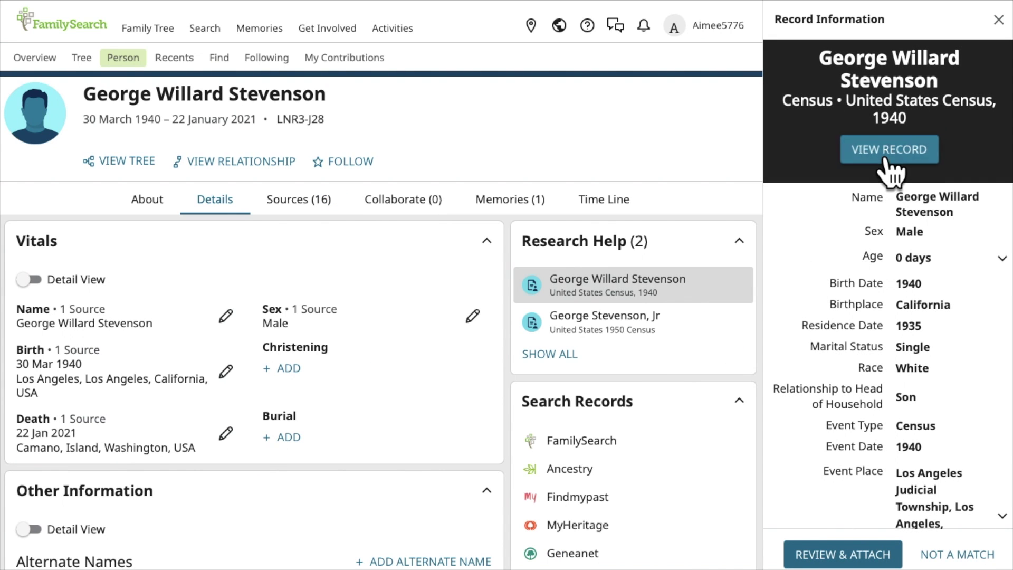
click(886, 161)
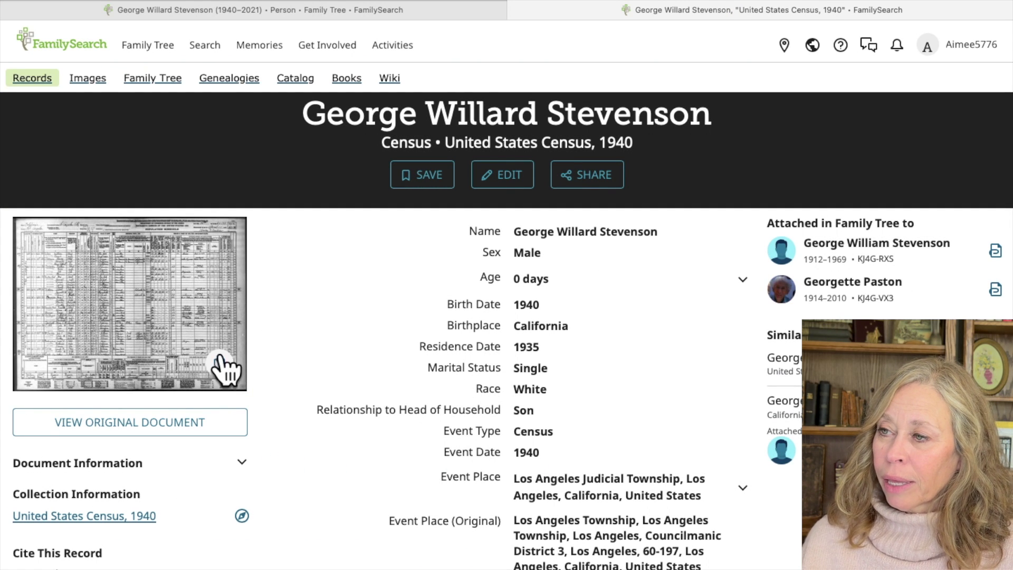
Step: Open the 1940 census page image and zoom in two levels
click(159, 306)
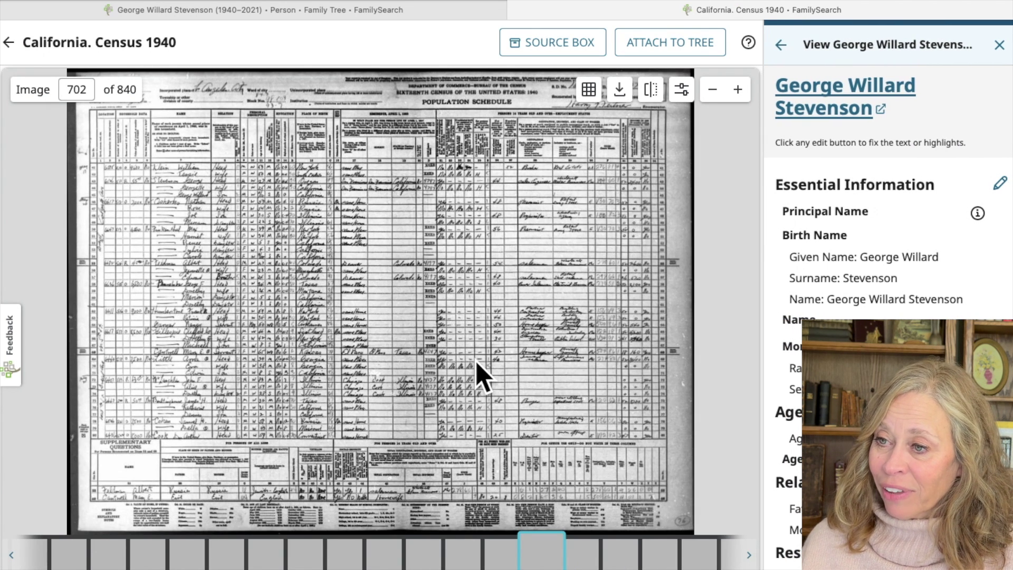
drag(147, 176, 199, 161)
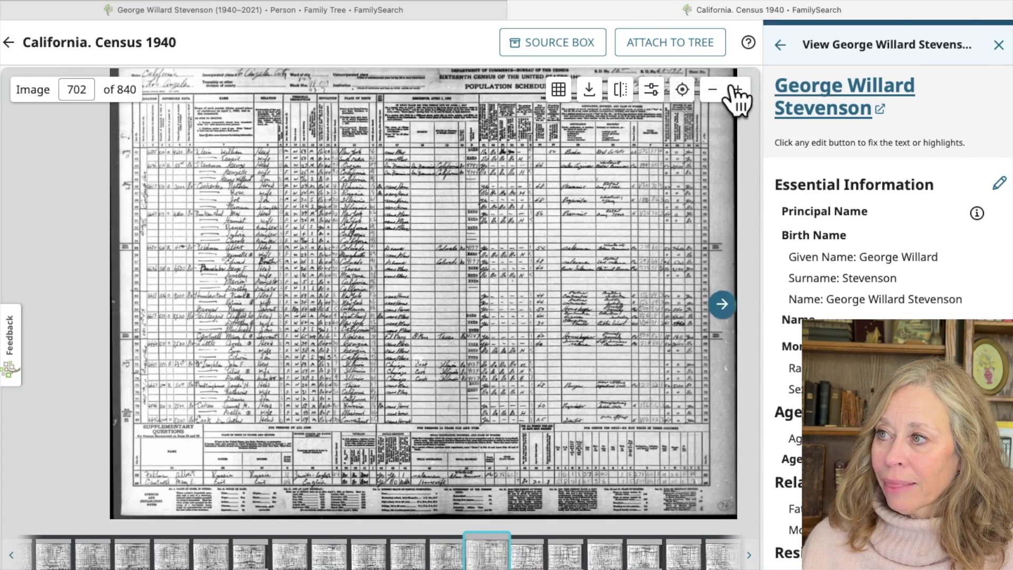
click(739, 96)
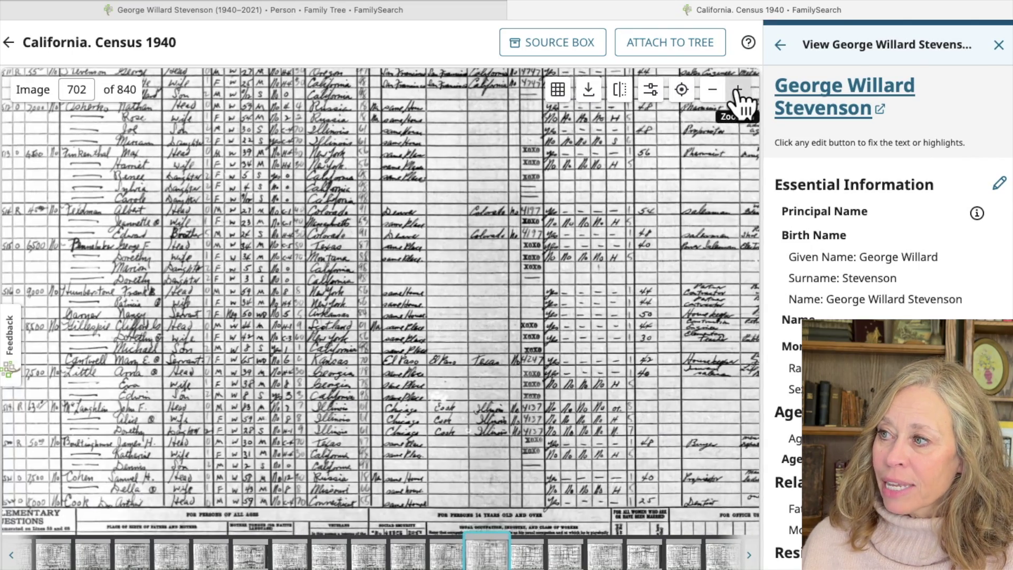
click(739, 96)
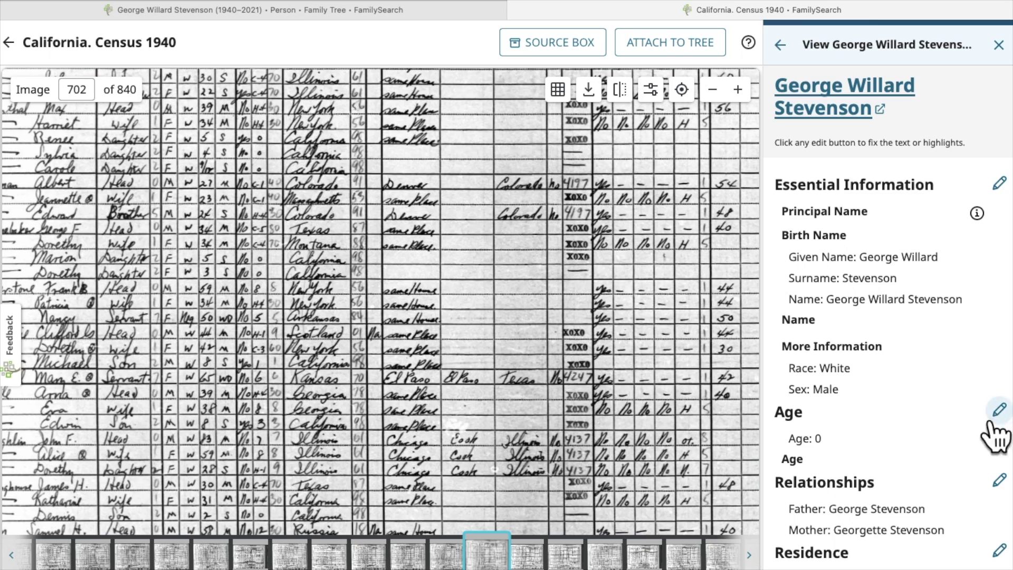
Step: Pan the census image across the Stevenson rows and their residence, occupation and birthplace columns
scroll(306, 290, left, 5)
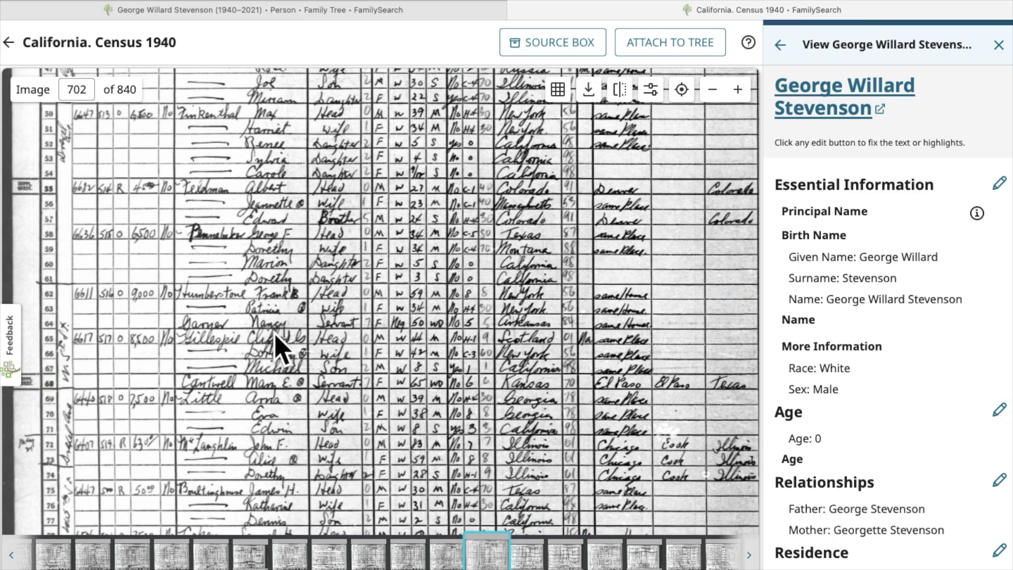
scroll(279, 323, down, 3)
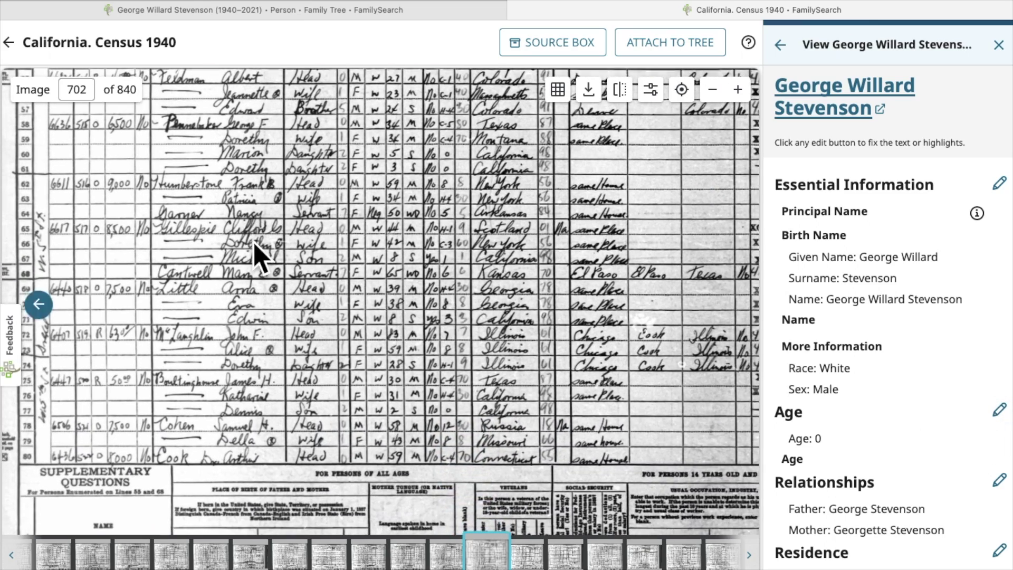
drag(299, 374, 326, 481)
scroll(335, 199, up, 5)
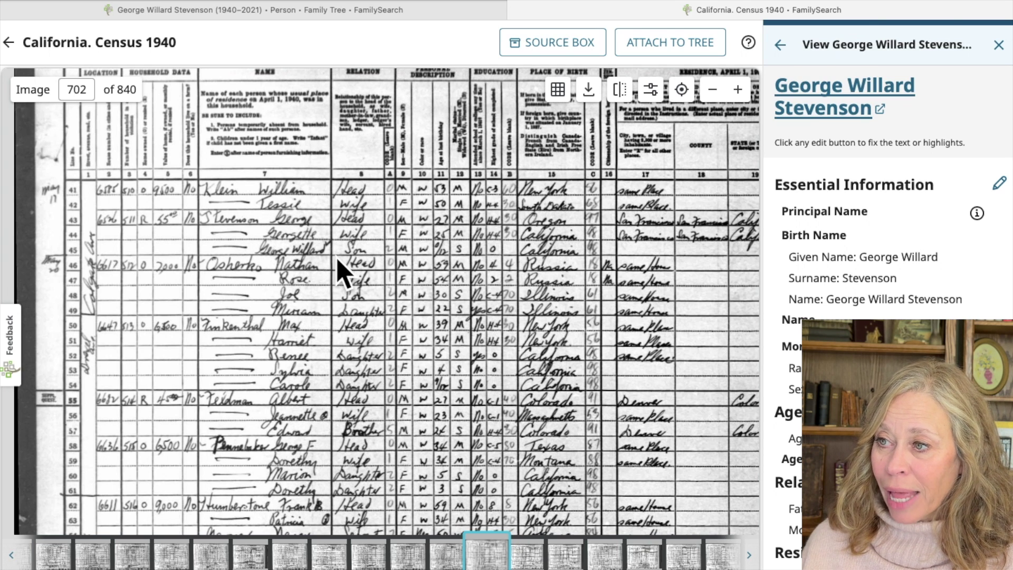
drag(681, 260, 300, 271)
drag(567, 295, 428, 255)
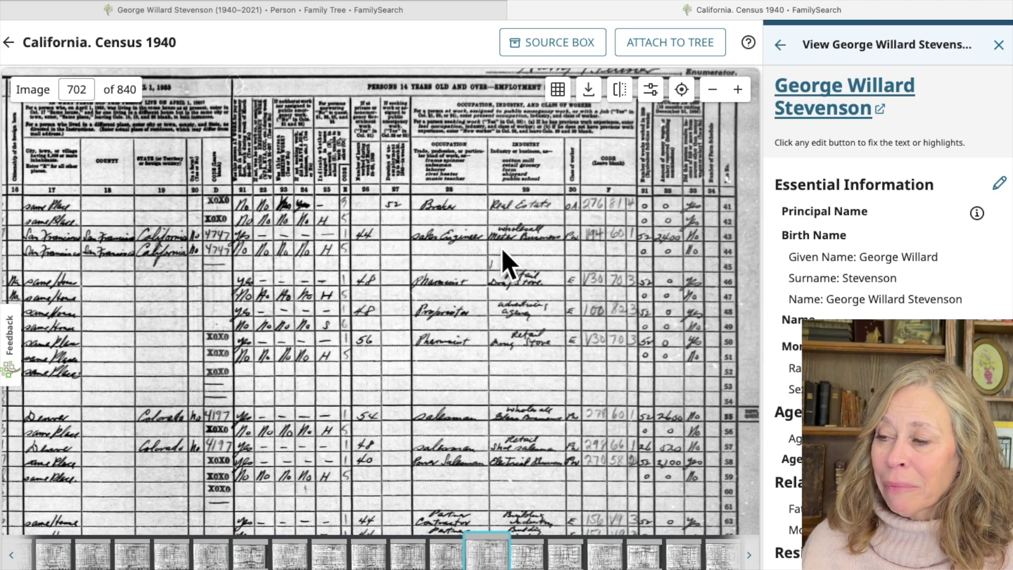
drag(362, 317, 624, 353)
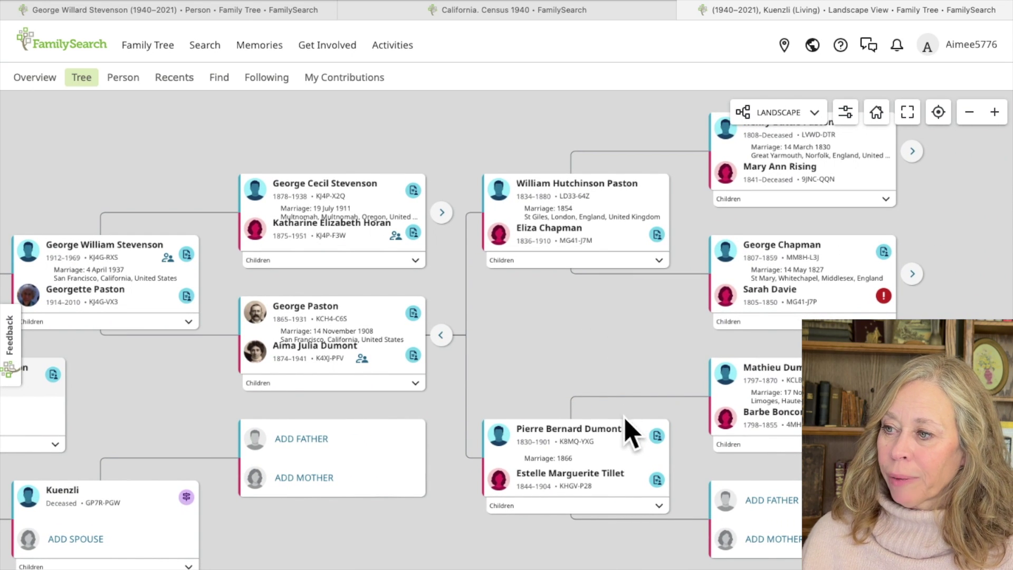
click(608, 430)
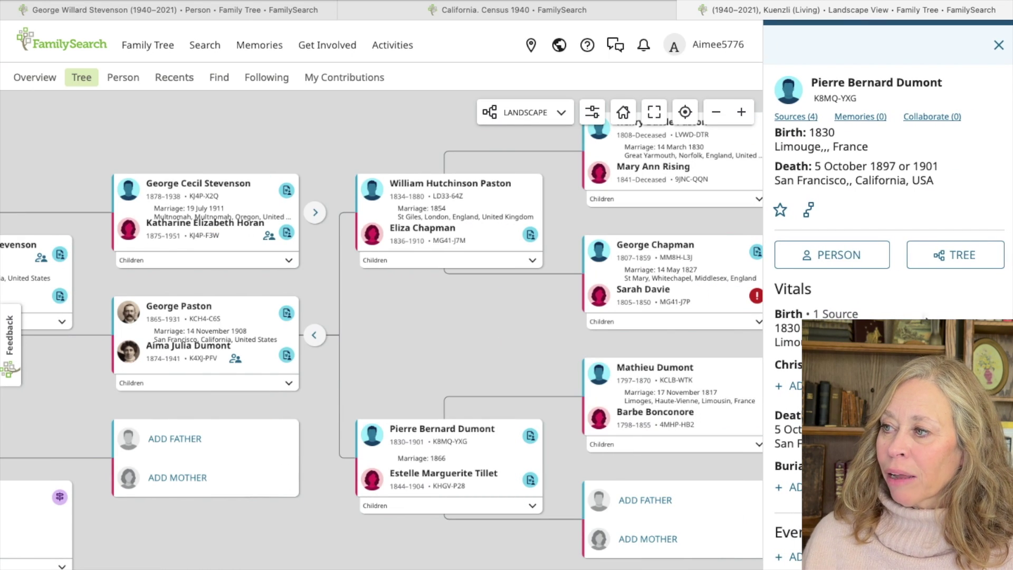
click(835, 254)
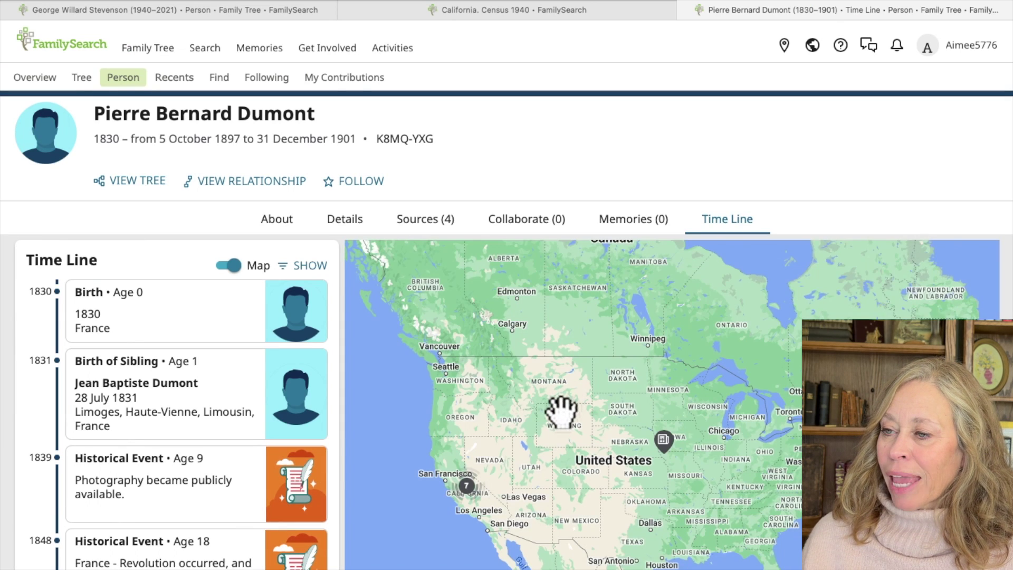
drag(561, 411, 582, 346)
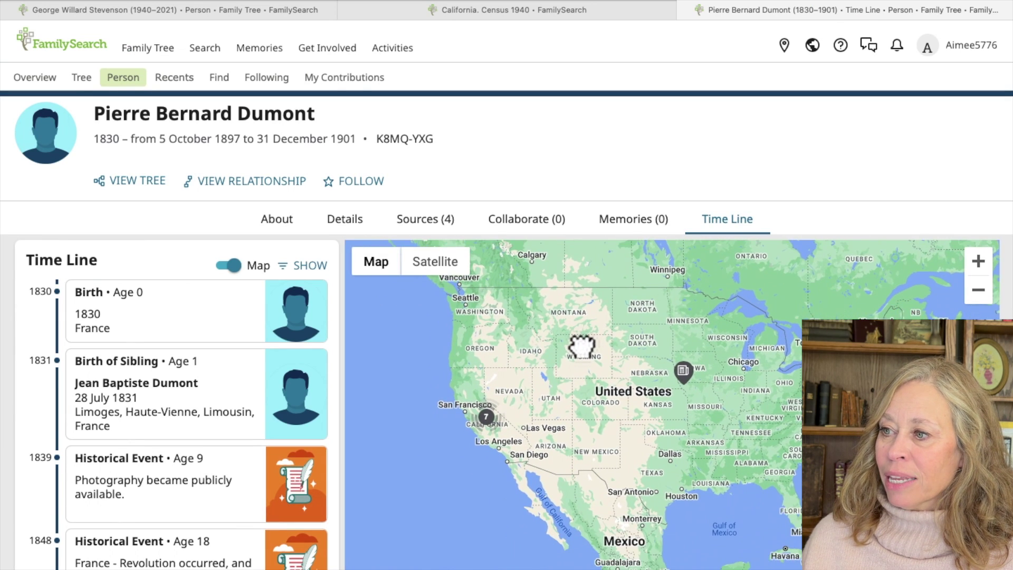
scroll(578, 340, down, 2)
mouse_move(348, 153)
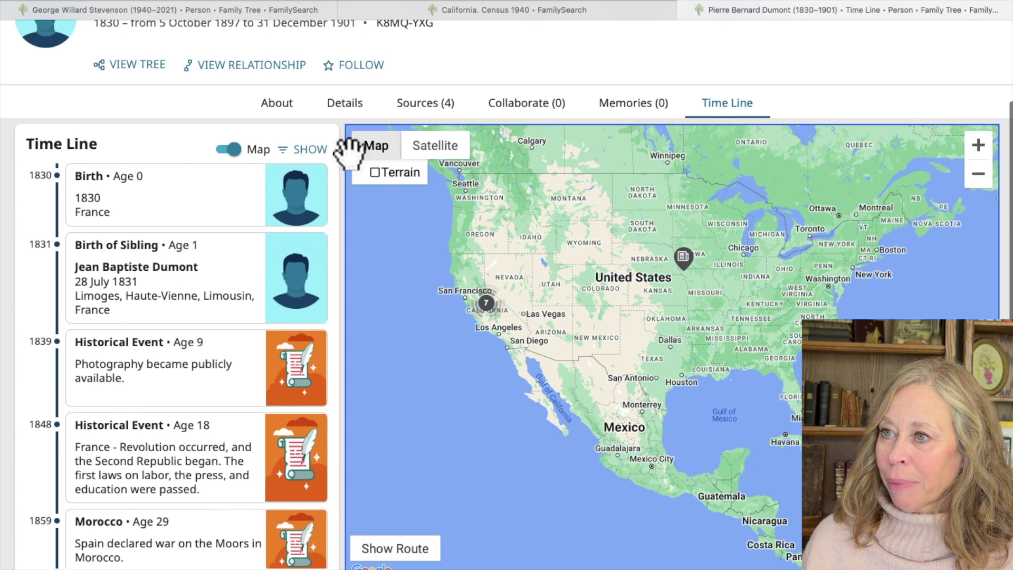
scroll(577, 86, up, 2)
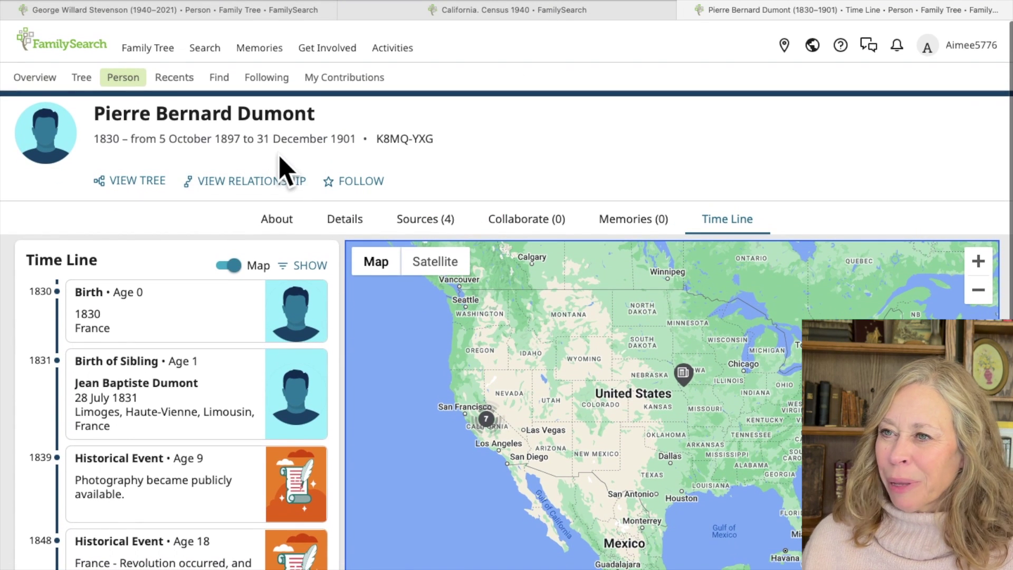
click(266, 181)
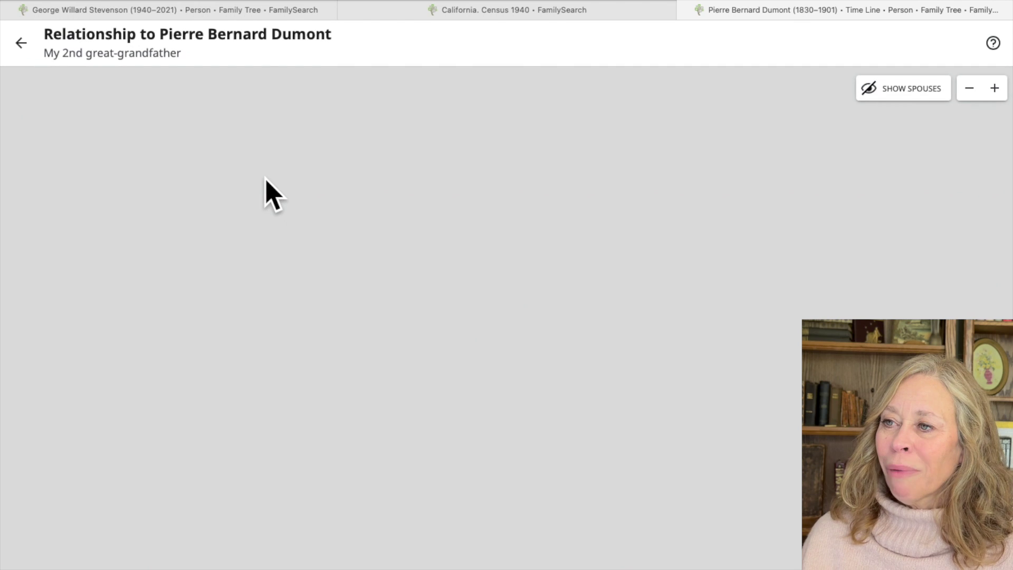
drag(403, 425, 378, 258)
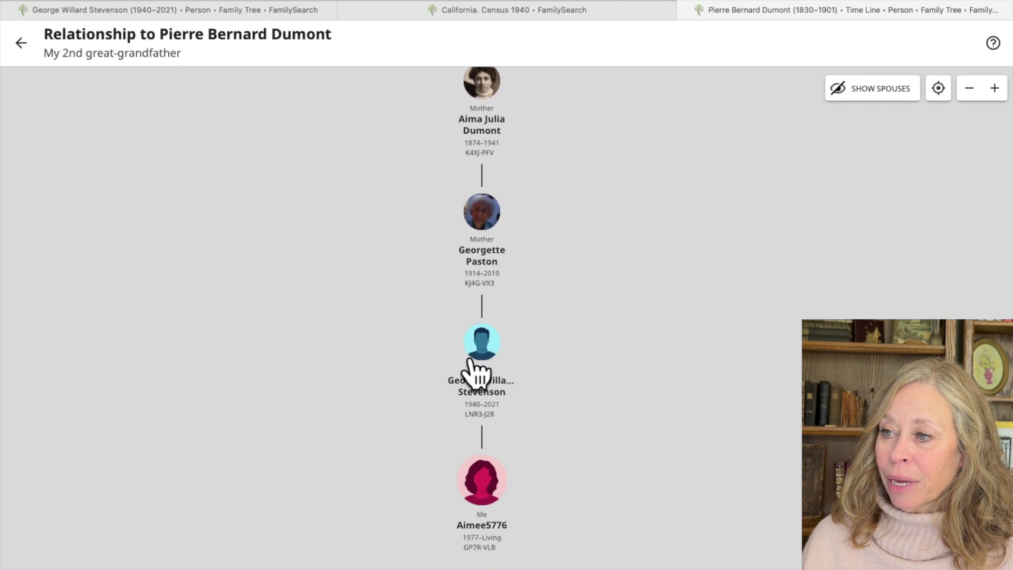
drag(328, 230, 286, 442)
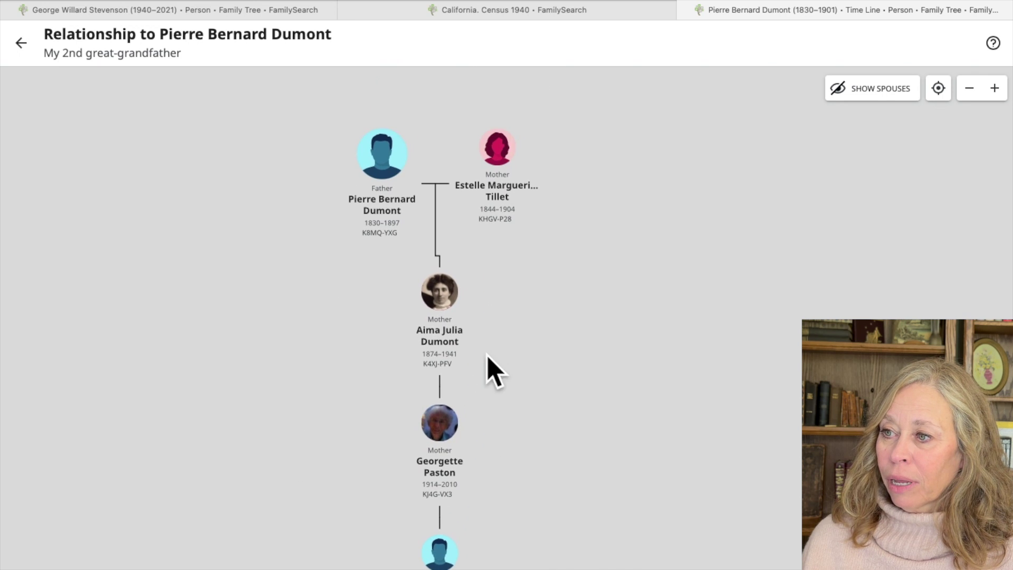